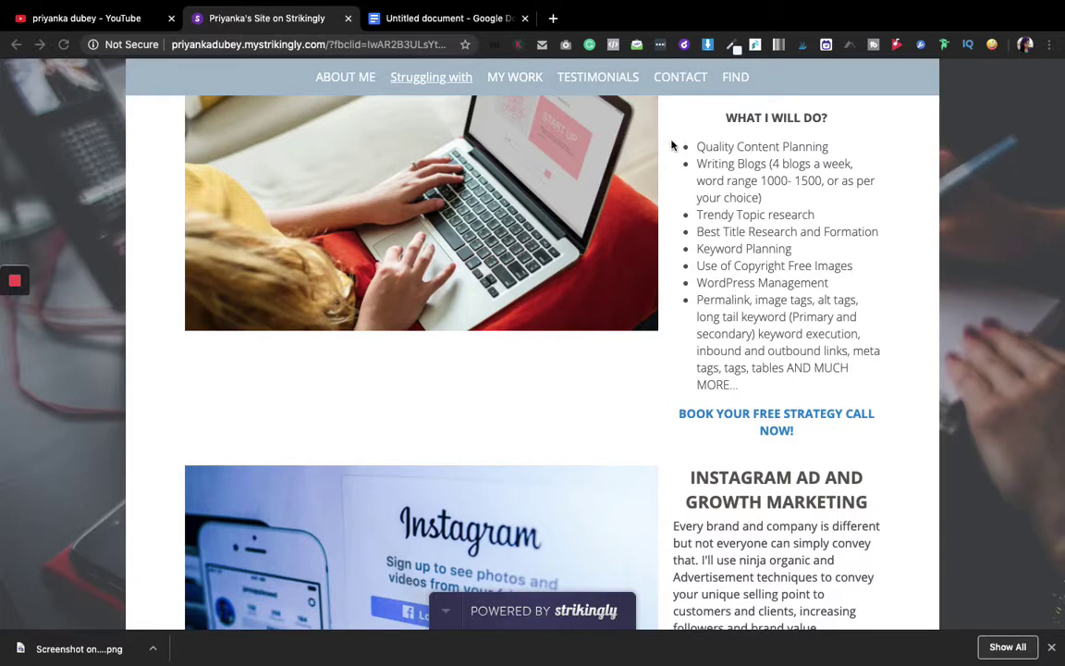
- Sample a colour from the Instagram photo on the Strikingly page with ColorZilla's Pick Color From Page
{"action": "left_click", "coordinate": [732, 45]}
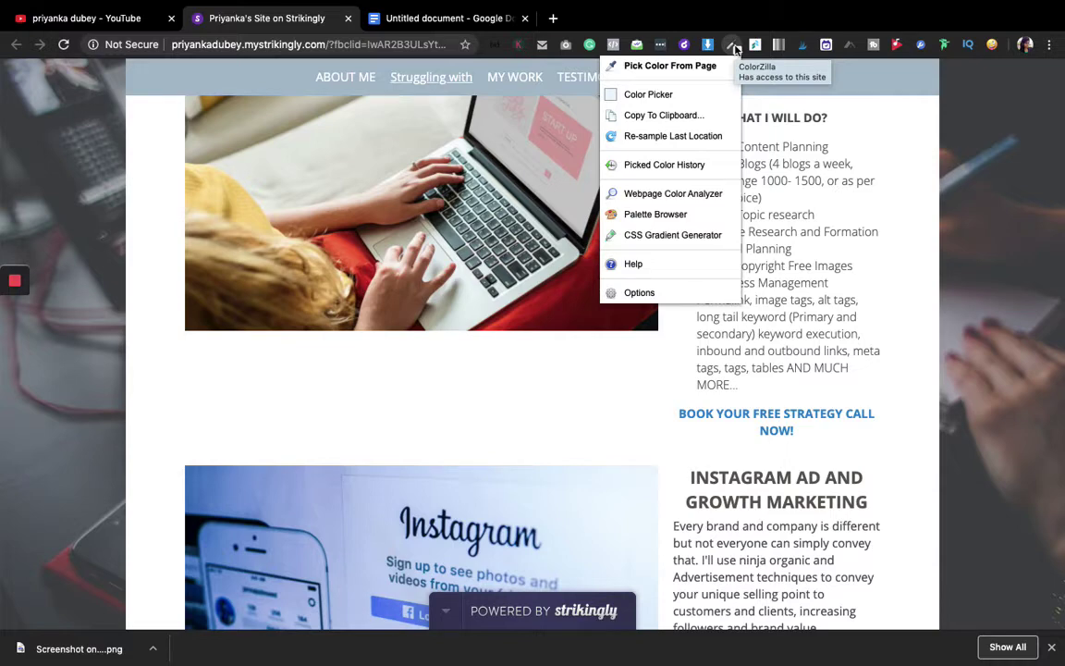
{"action": "left_click", "coordinate": [672, 66]}
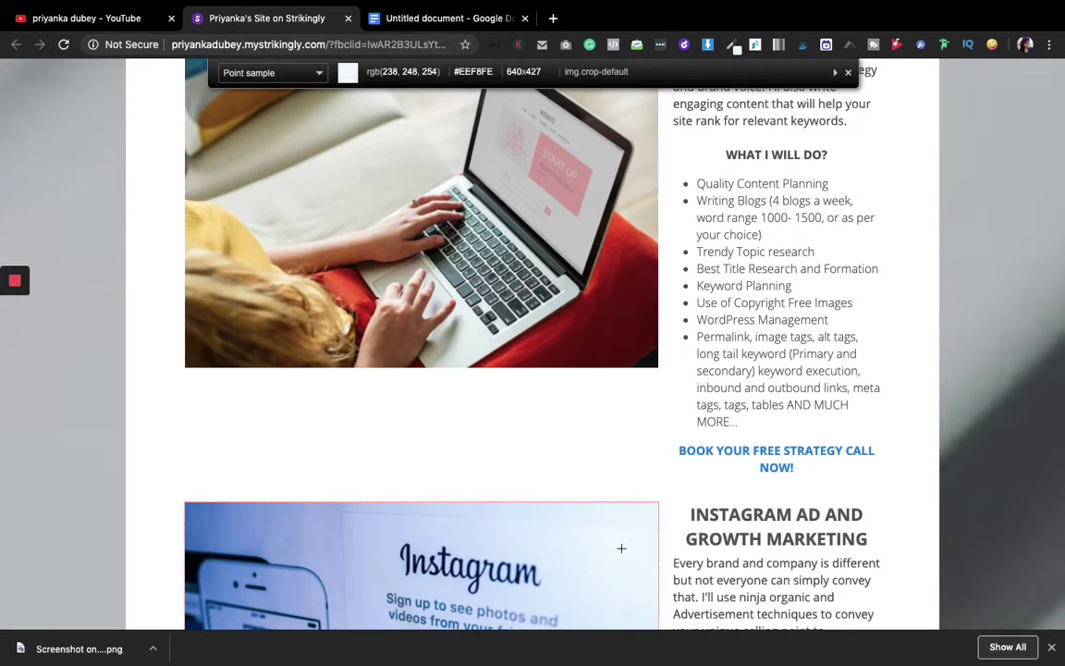
{"action": "left_click", "coordinate": [621, 548]}
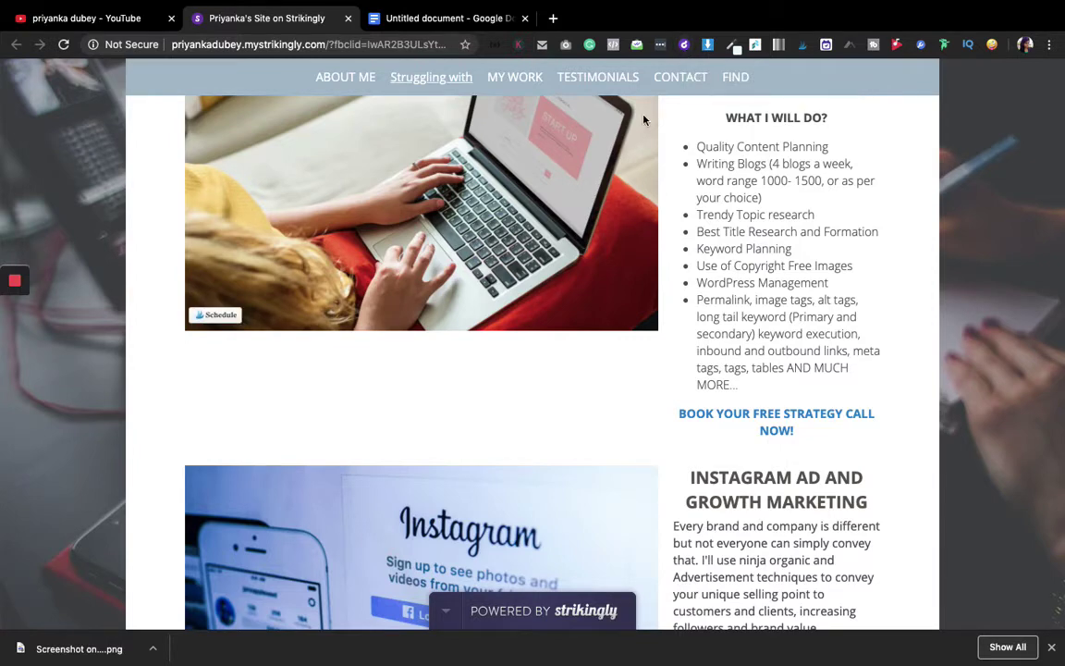
- Capture a Droplr screenshot of a selected area covering the laptop photo and the service list beside it, and close the resulting capture page
{"action": "left_click", "coordinate": [685, 45]}
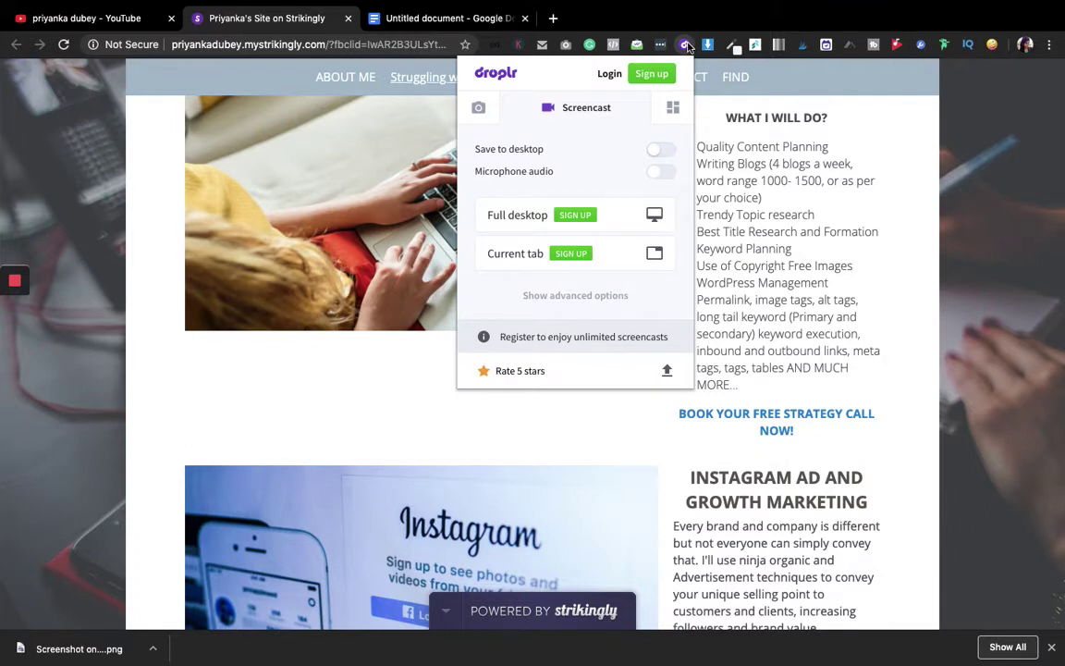
{"action": "left_click", "coordinate": [483, 109]}
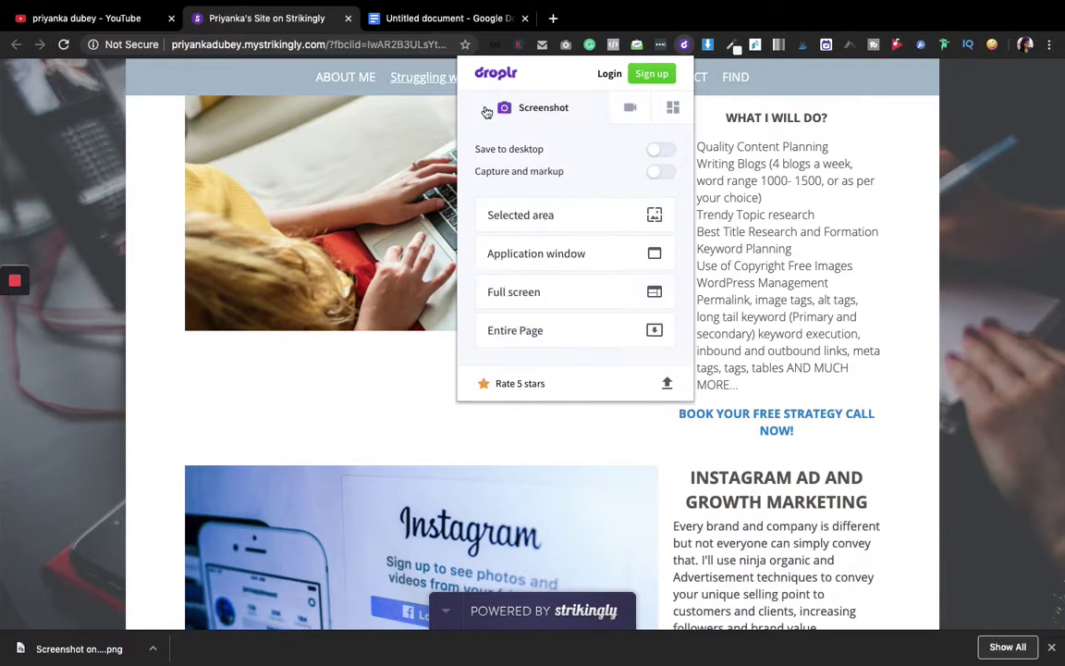
{"action": "left_click", "coordinate": [533, 216]}
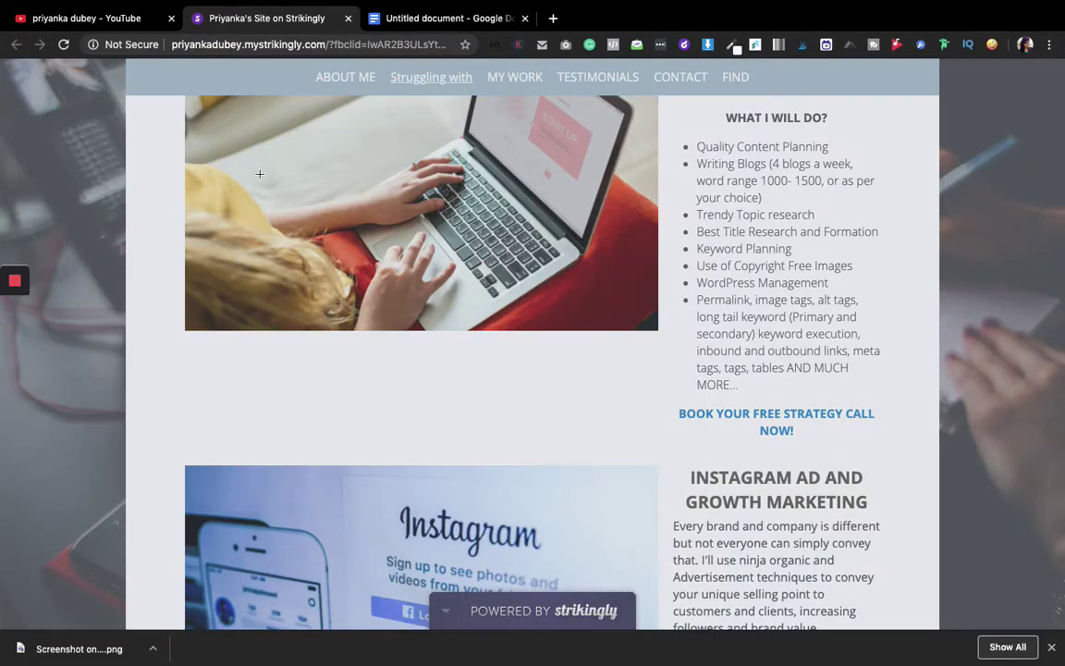
{"action": "left_click_drag", "start_coordinate": [233, 155], "coordinate": [714, 400]}
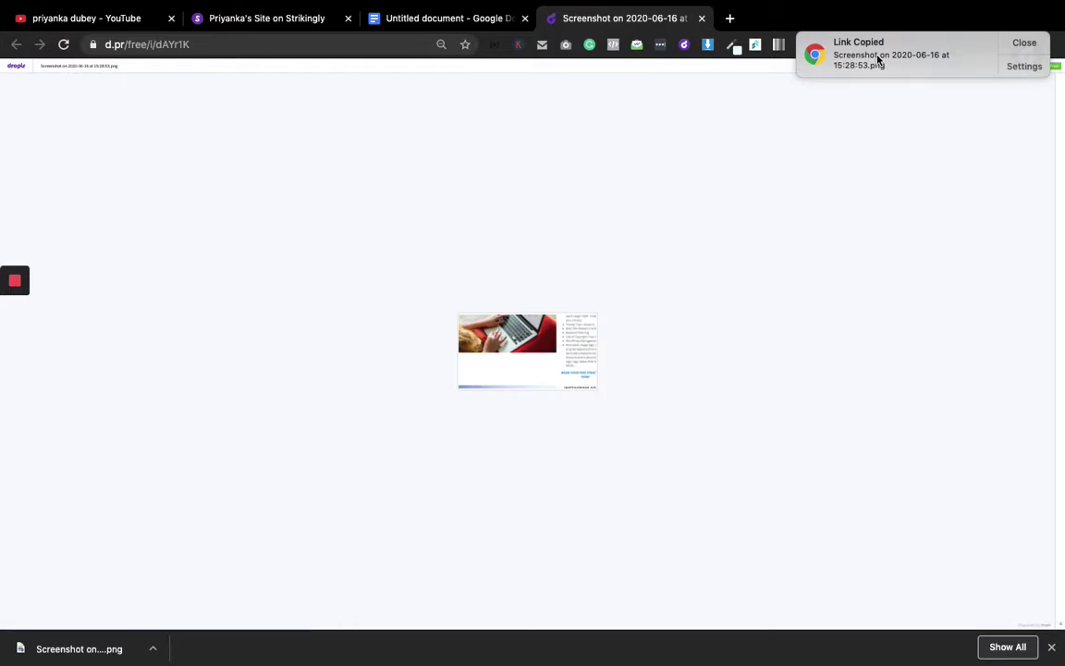
{"action": "left_click", "coordinate": [701, 18]}
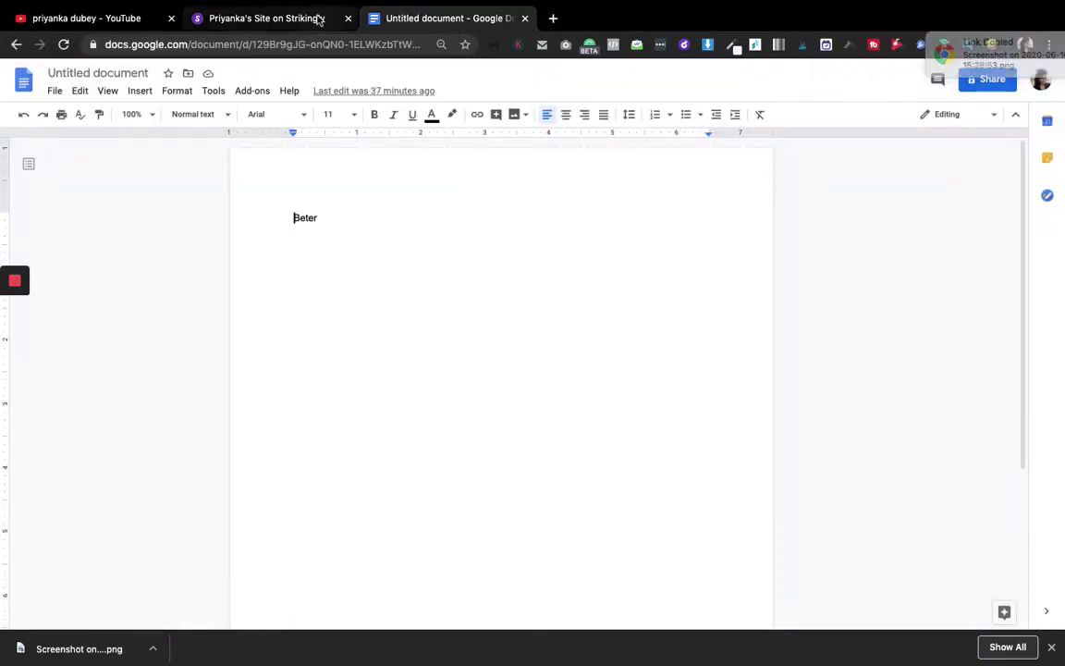
- Enable saving to desktop in Droplr's screenshot options
{"action": "mouse_move", "coordinate": [685, 4]}
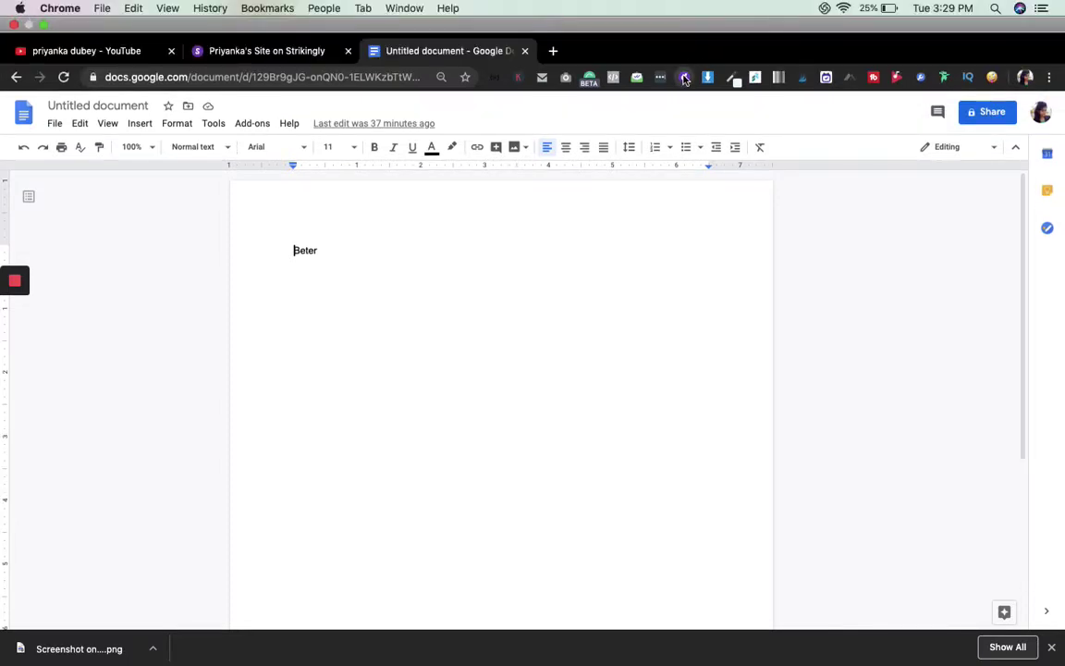
{"action": "left_click", "coordinate": [684, 77]}
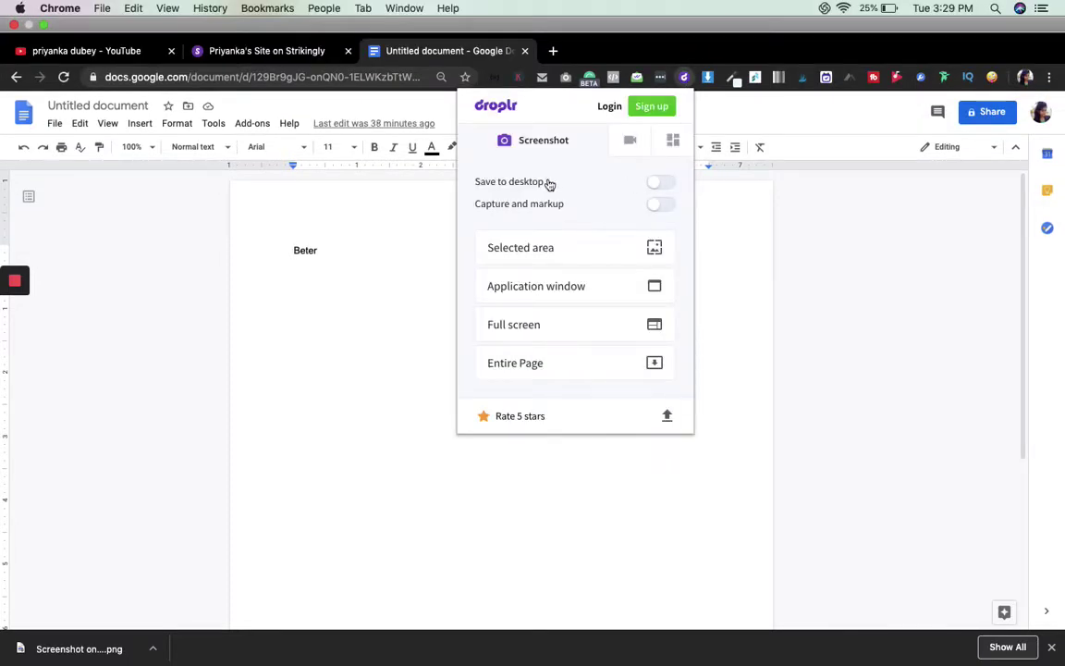
{"action": "left_click", "coordinate": [667, 185]}
{"action": "left_click", "coordinate": [282, 251]}
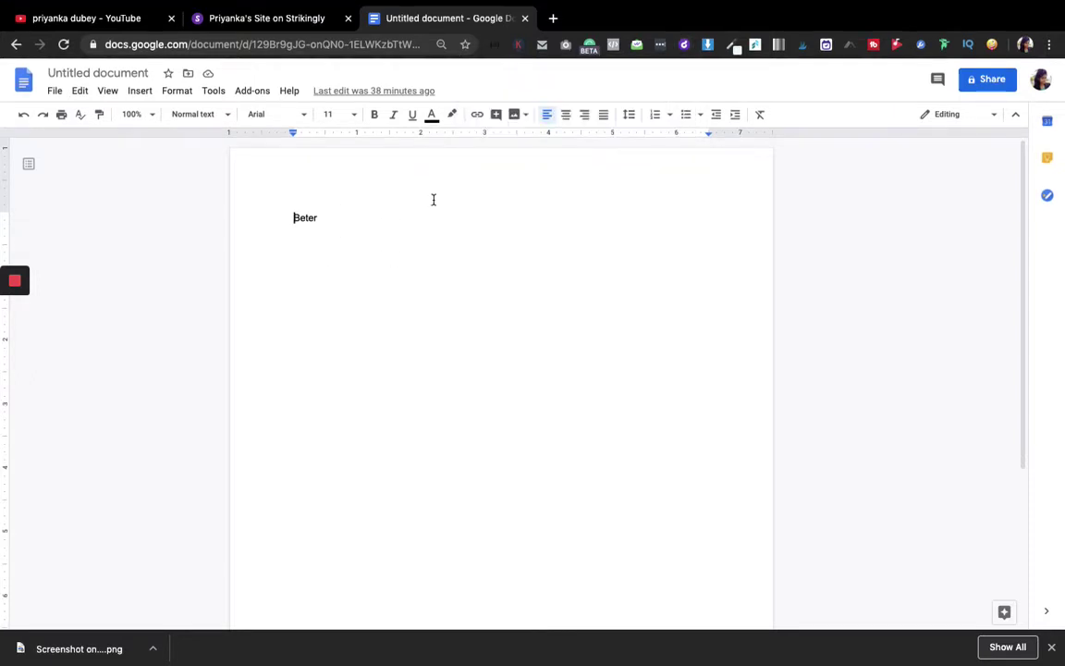
{"action": "left_click", "coordinate": [684, 77]}
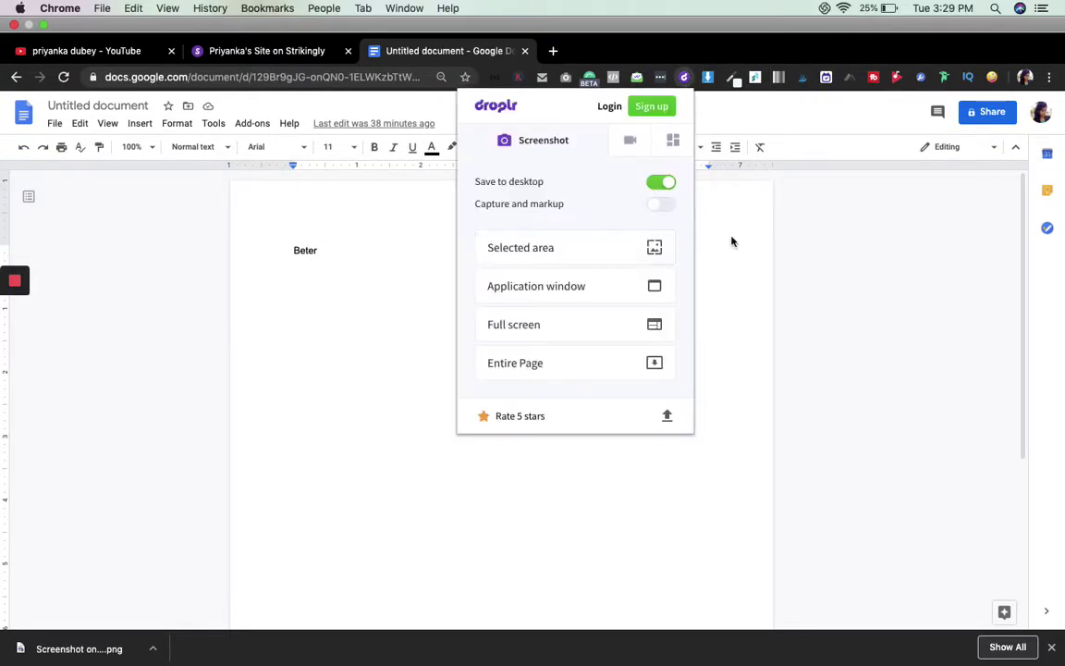
{"action": "left_click", "coordinate": [760, 243]}
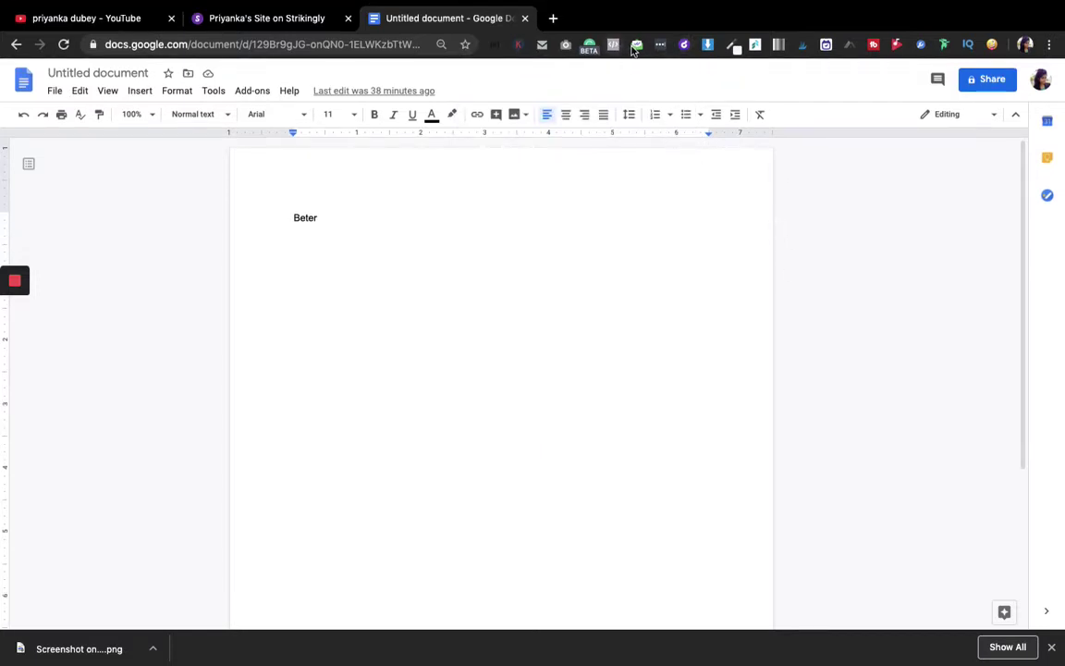
- Search Google for "how to earn money online" and review the Keywords Everywhere related keywords and people-also-search-for lists
{"action": "left_click", "coordinate": [553, 19]}
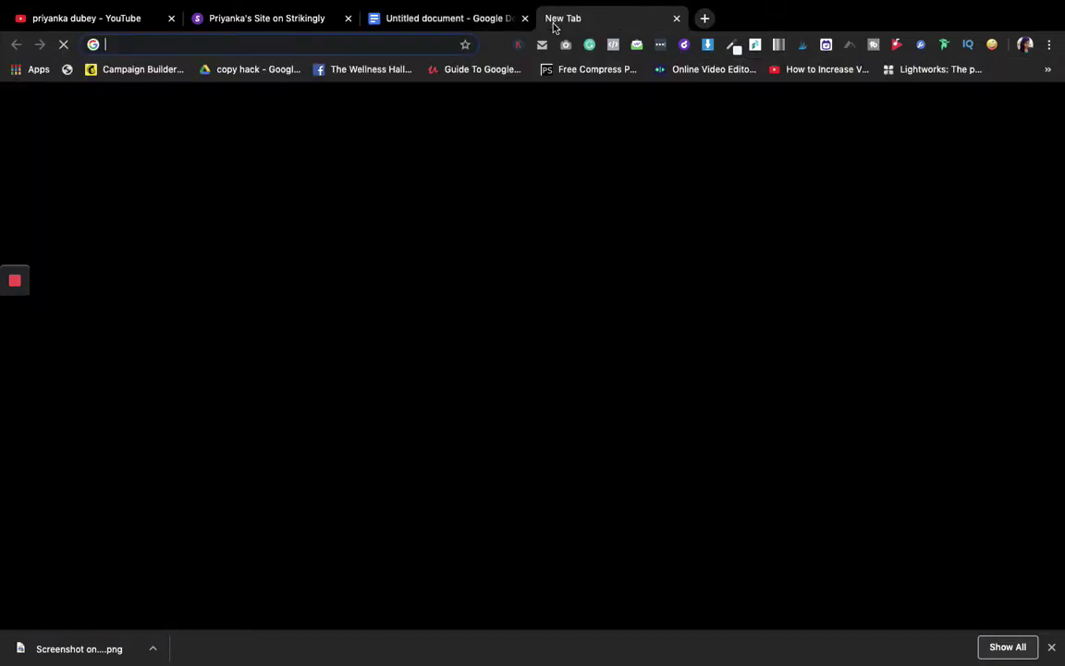
{"action": "left_click", "coordinate": [518, 48]}
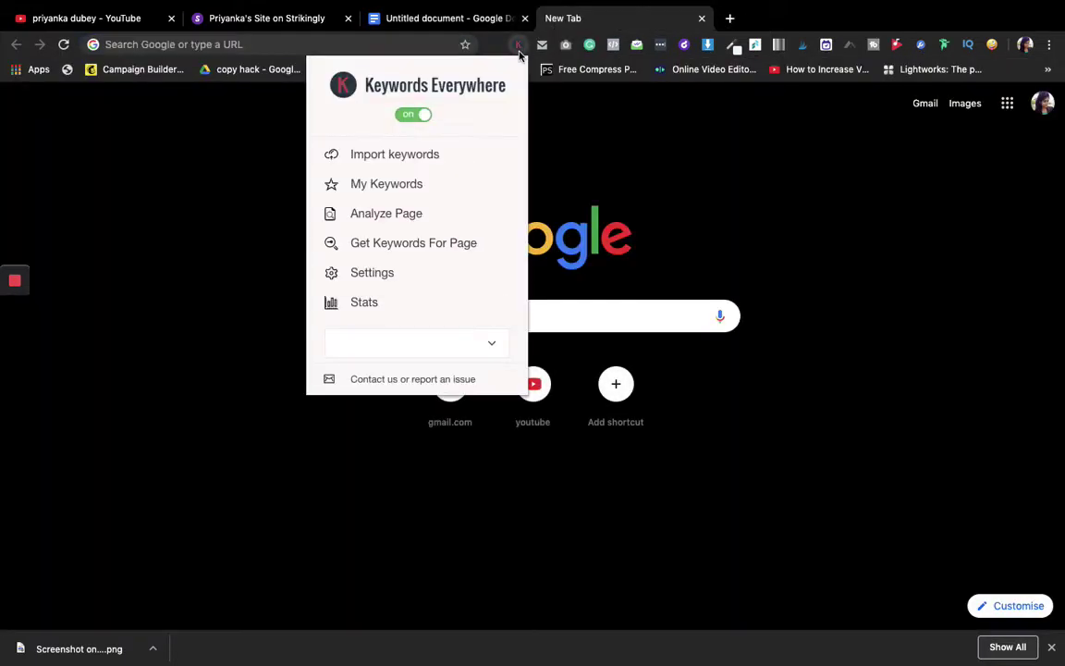
{"action": "left_click", "coordinate": [226, 45]}
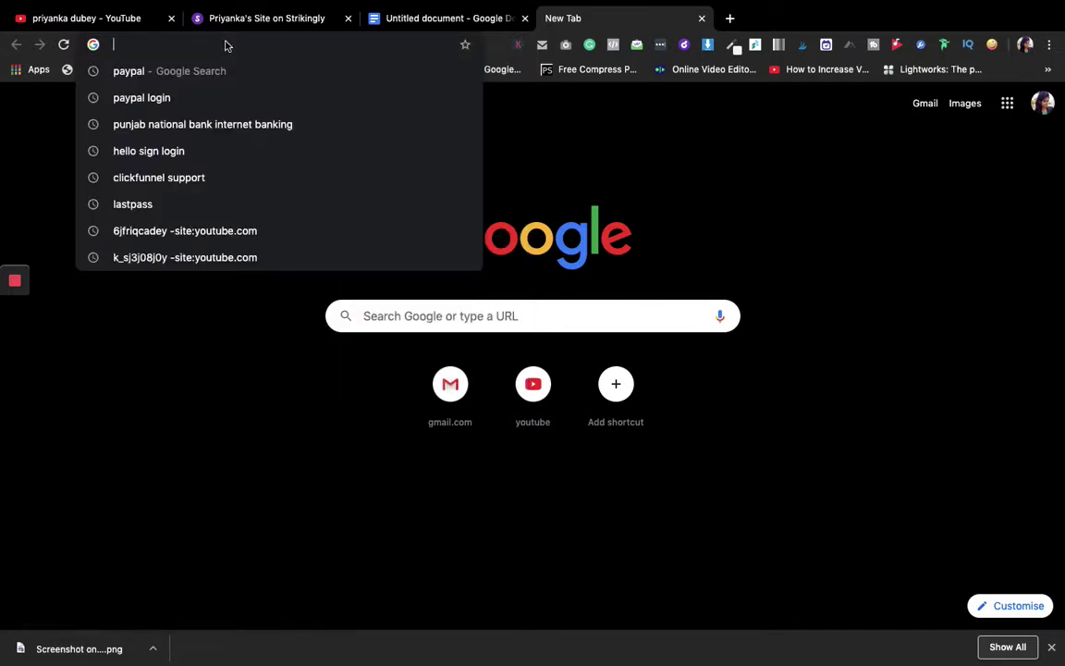
{"action": "type", "text": "how"}
{"action": "key", "text": "Return"}
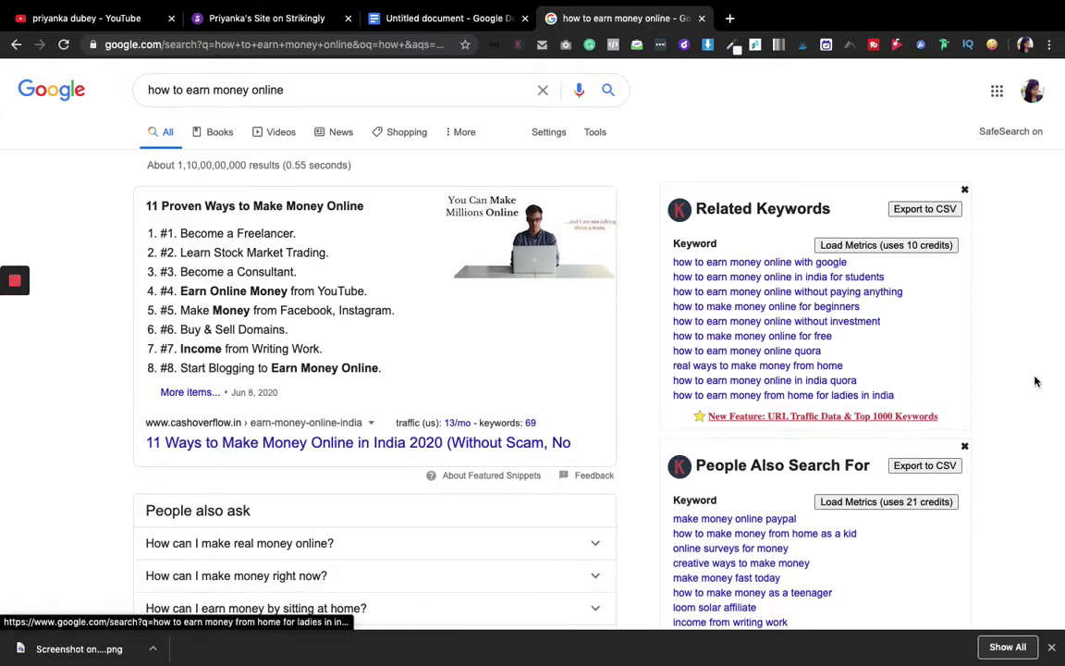
{"action": "scroll", "coordinate": [1036, 379], "scroll_direction": "down", "scroll_amount": 4}
{"action": "scroll", "coordinate": [1035, 381], "scroll_direction": "down", "scroll_amount": 5}
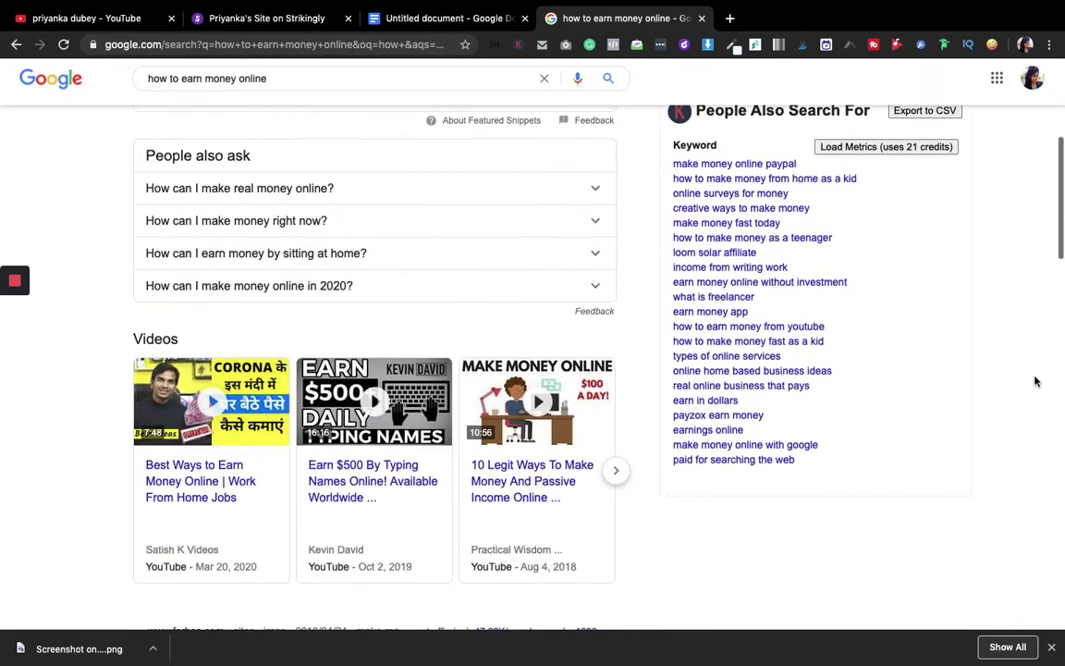
{"action": "scroll", "coordinate": [1035, 381], "scroll_direction": "up", "scroll_amount": 2}
{"action": "scroll", "coordinate": [1035, 381], "scroll_direction": "up", "scroll_amount": 6}
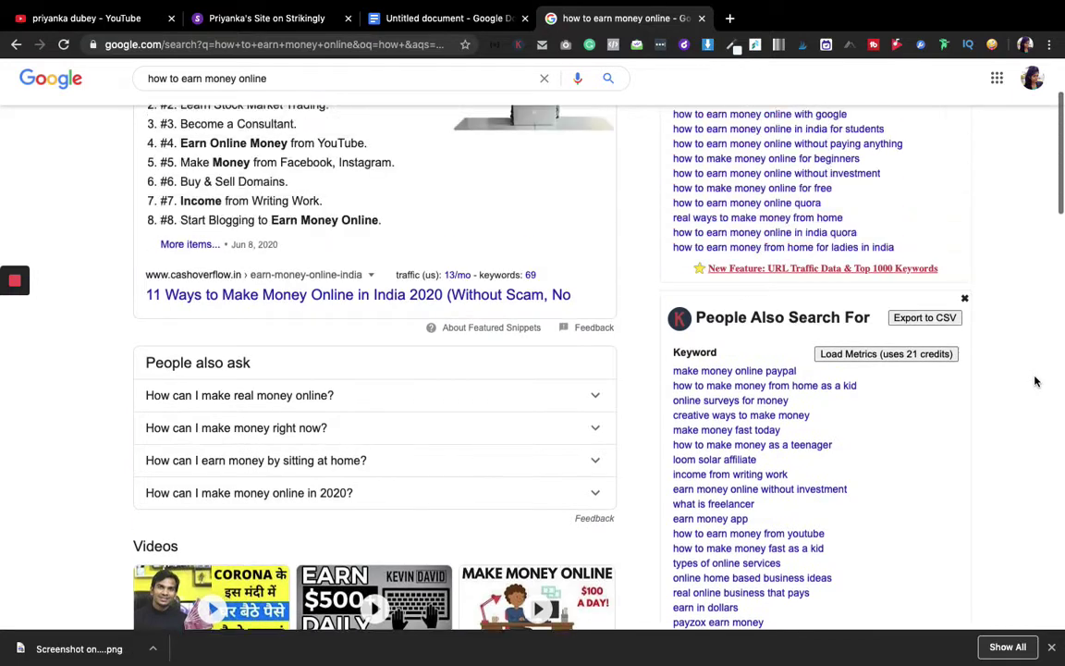
{"action": "scroll", "coordinate": [1035, 381], "scroll_direction": "up", "scroll_amount": 1}
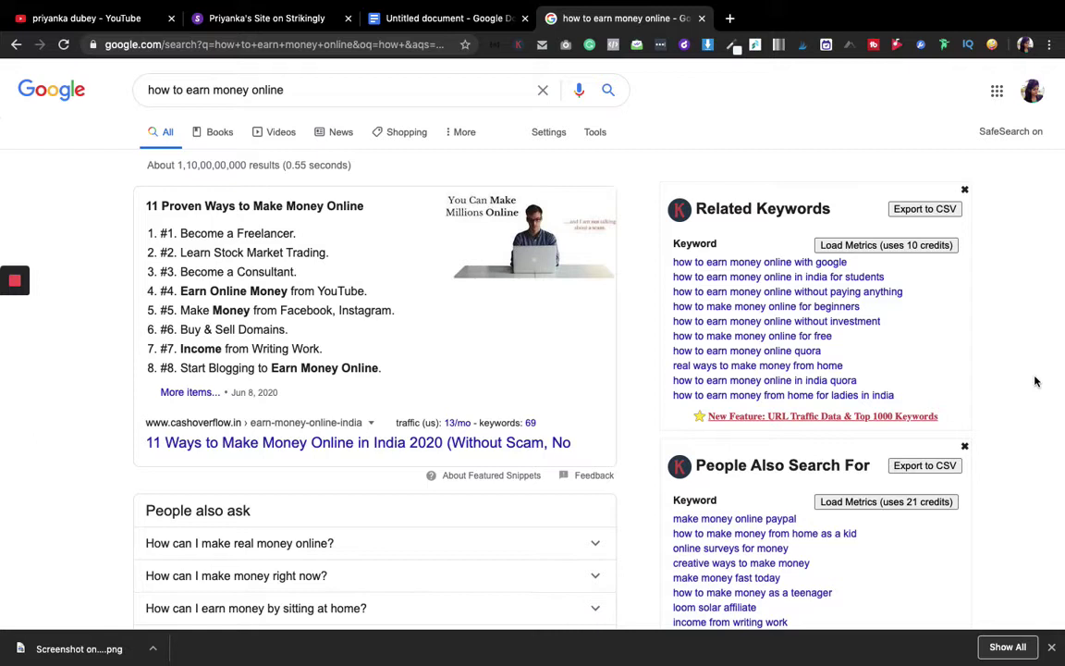
{"action": "left_click", "coordinate": [968, 47]}
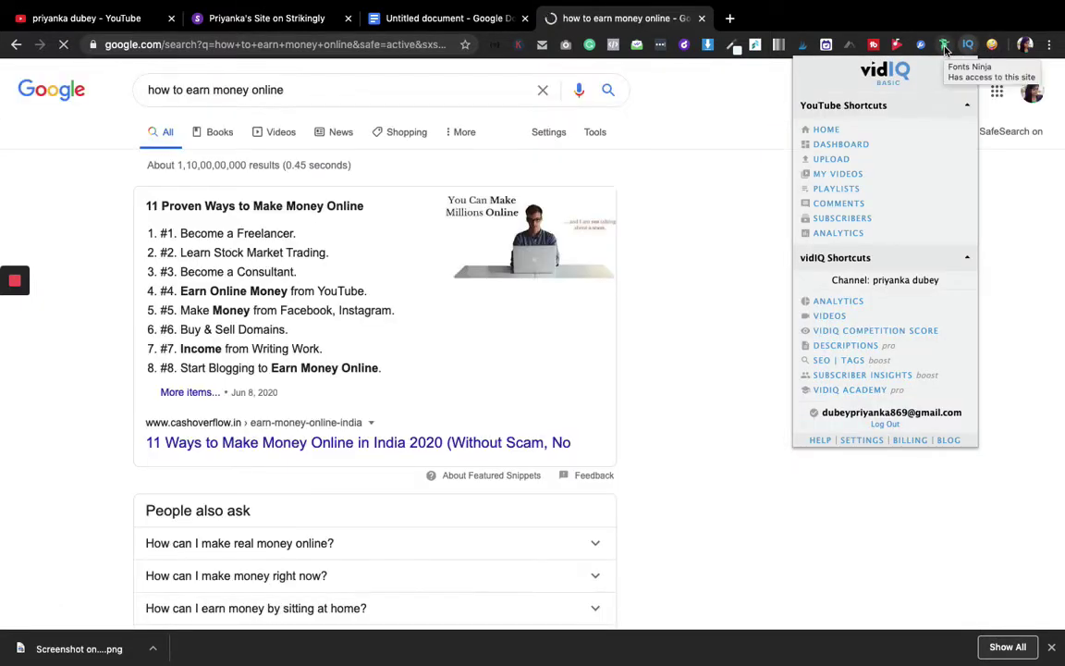
{"action": "left_click", "coordinate": [945, 50]}
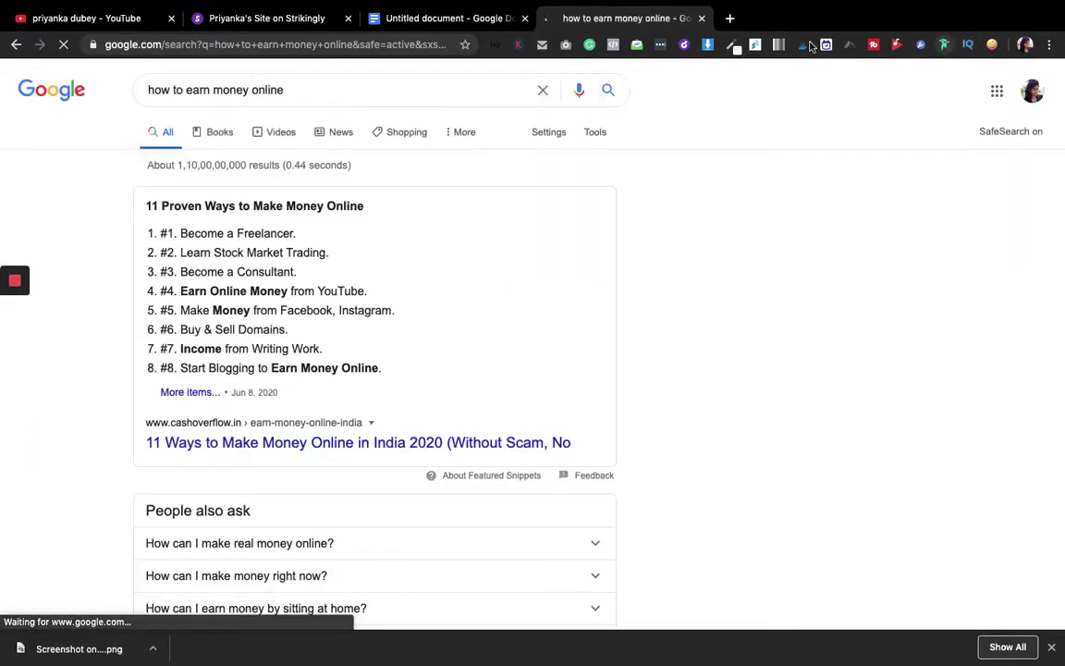
{"action": "left_click", "coordinate": [701, 18]}
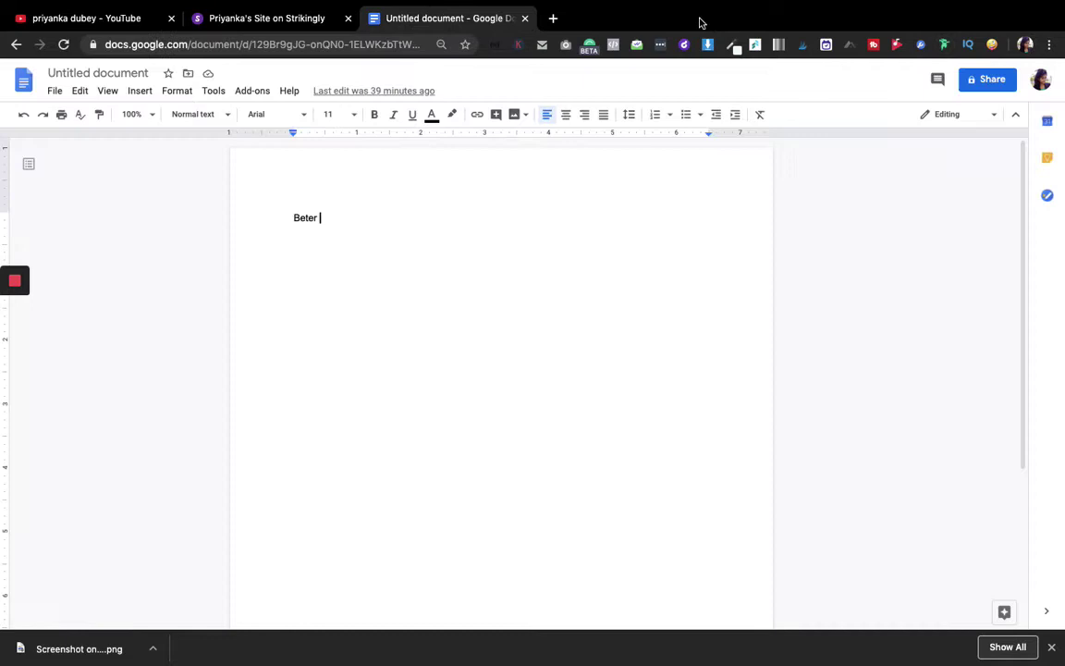
- Inspect the fonts used on the Strikingly site with Fonts Ninja, and close its results
{"action": "left_click", "coordinate": [292, 25]}
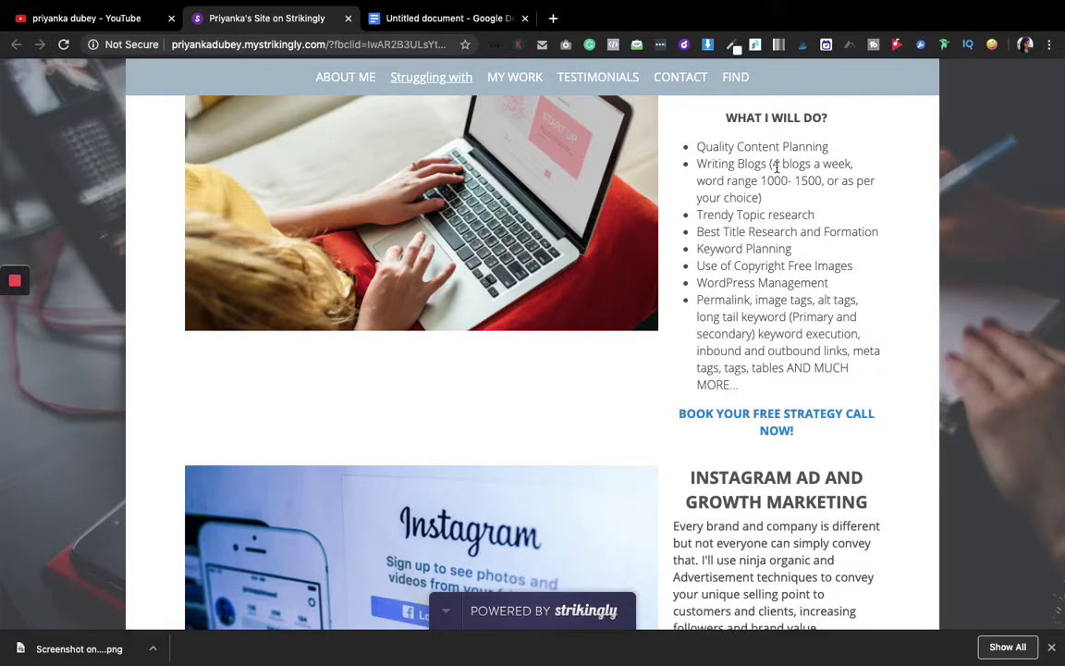
{"action": "left_click", "coordinate": [944, 45]}
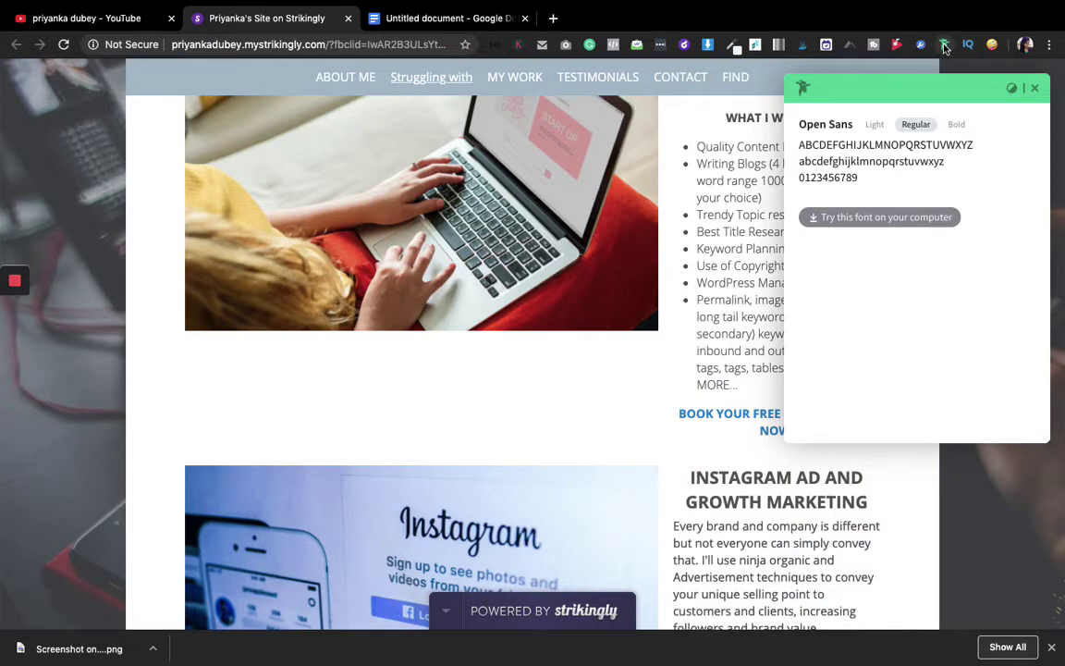
{"action": "mouse_move", "coordinate": [742, 255]}
{"action": "left_click", "coordinate": [1035, 88]}
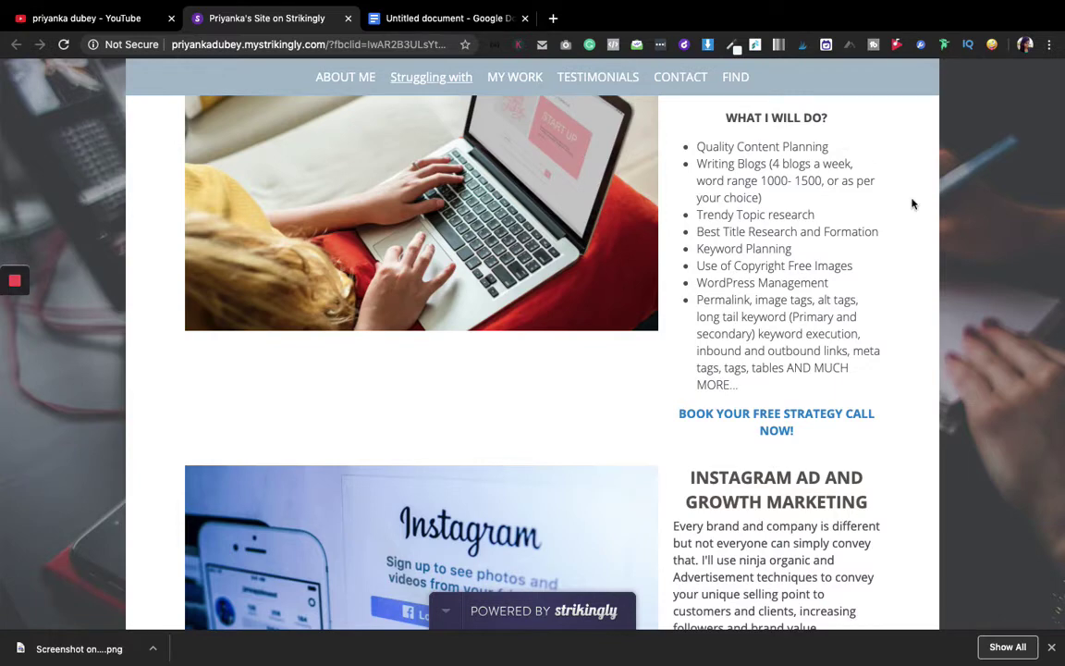
- Capture the whole Strikingly page as one image with Full Page Screen Capture
{"action": "scroll", "coordinate": [744, 257], "scroll_direction": "up", "scroll_amount": 8}
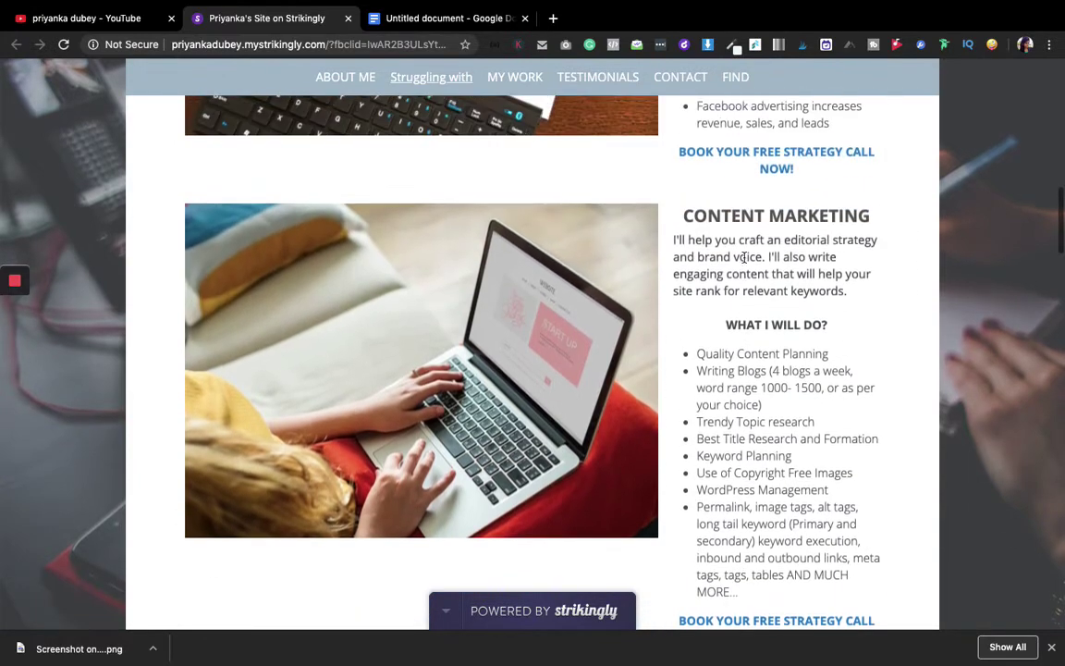
{"action": "scroll", "coordinate": [744, 265], "scroll_direction": "up", "scroll_amount": 3}
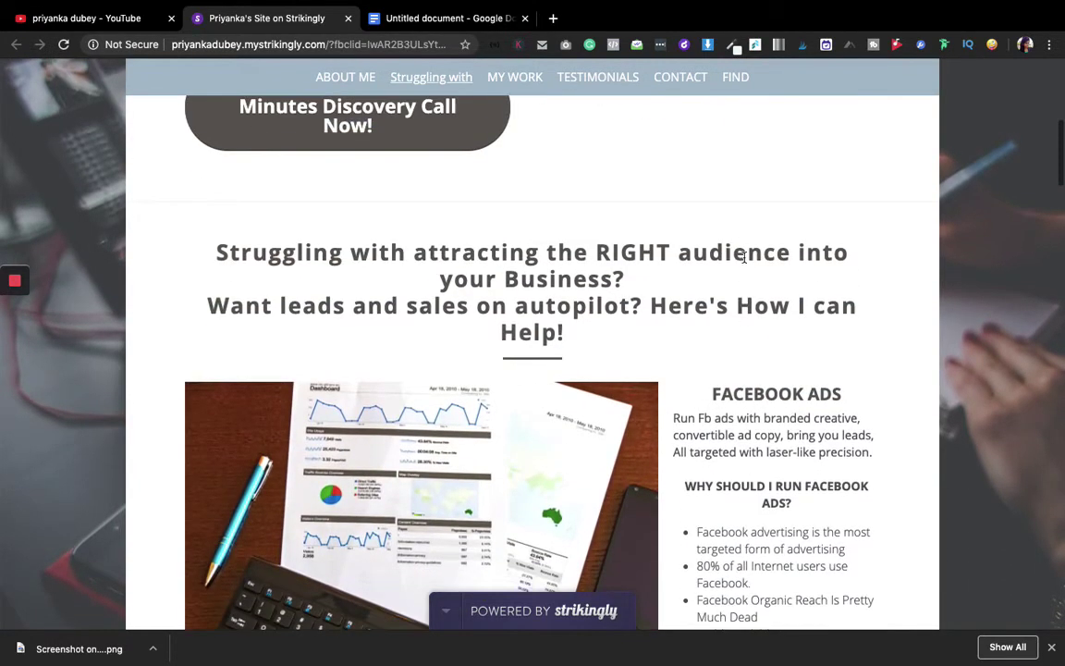
{"action": "scroll", "coordinate": [744, 258], "scroll_direction": "down", "scroll_amount": 5}
{"action": "scroll", "coordinate": [744, 259], "scroll_direction": "down", "scroll_amount": 6}
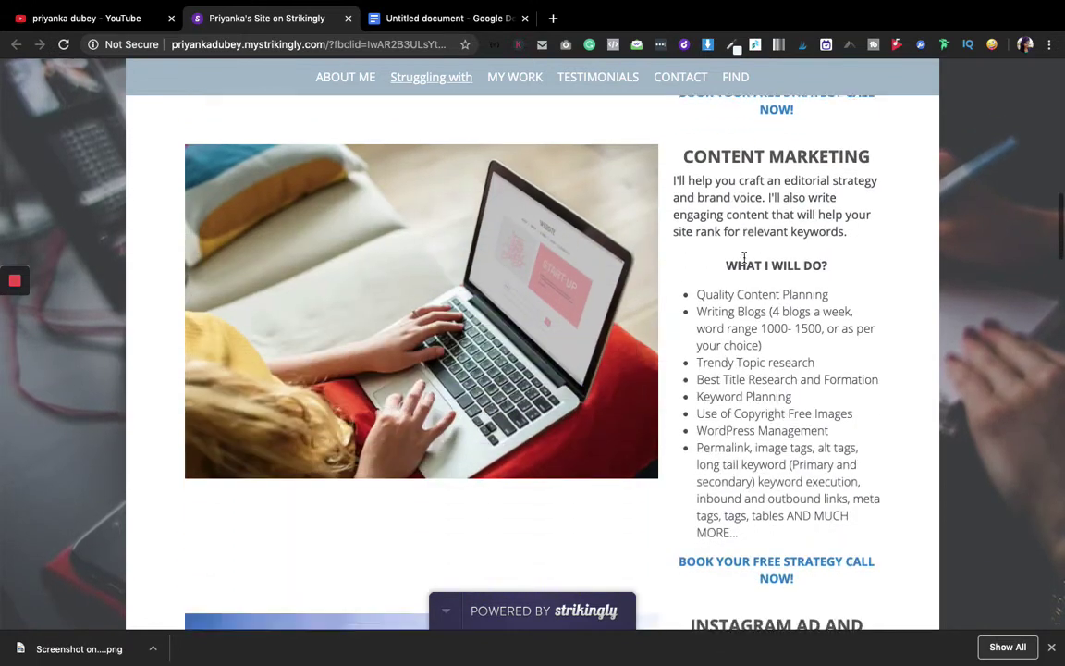
{"action": "scroll", "coordinate": [744, 261], "scroll_direction": "down", "scroll_amount": 3}
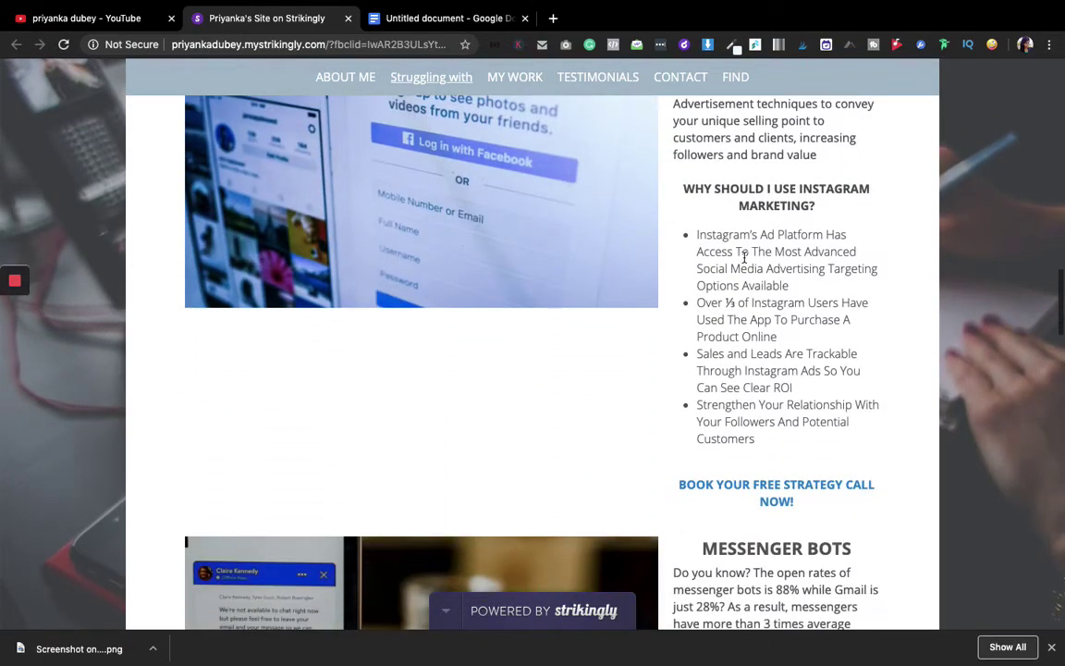
{"action": "left_click", "coordinate": [567, 45]}
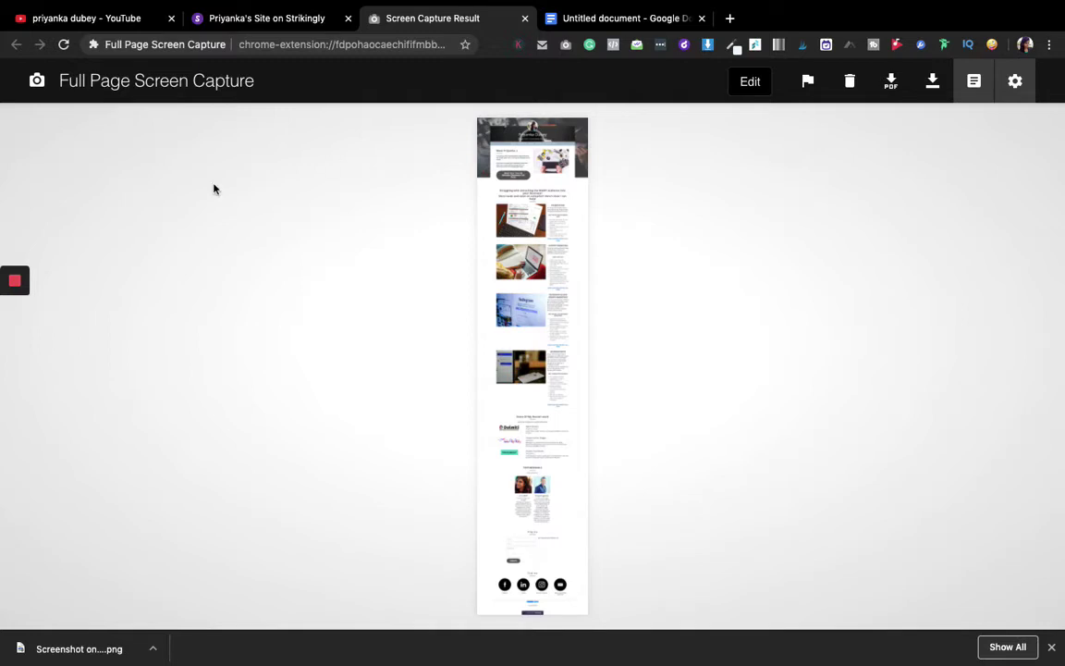
- Look over the Compare Stats choices in the Channelytics section of the YouTube channel page, keeping Views Last 30 Days
{"action": "left_click", "coordinate": [136, 18]}
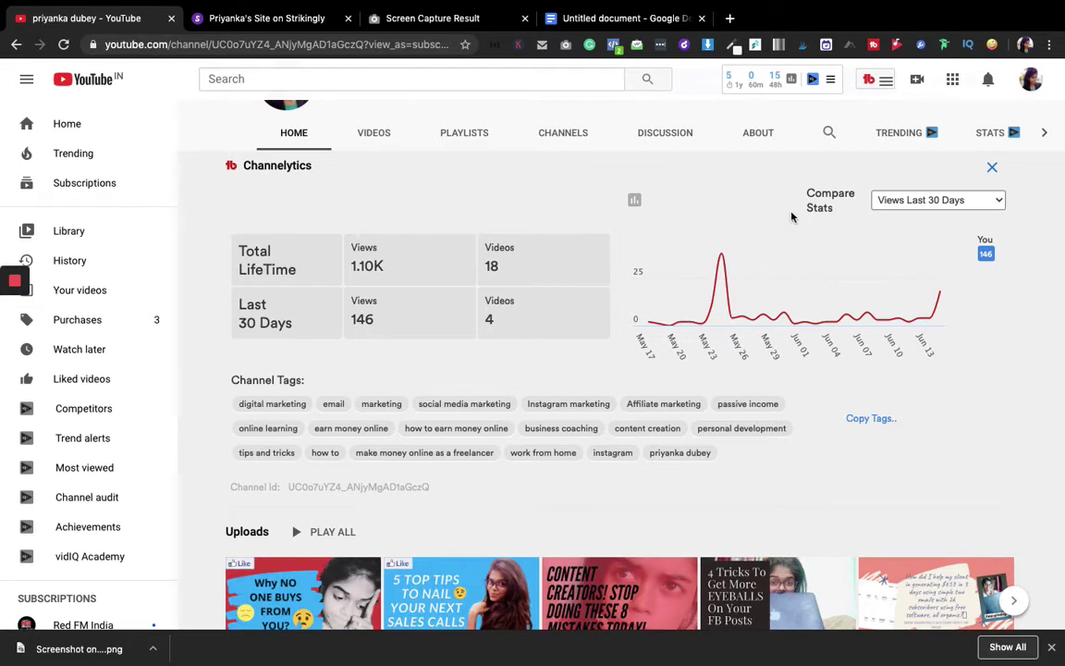
{"action": "left_click", "coordinate": [945, 200]}
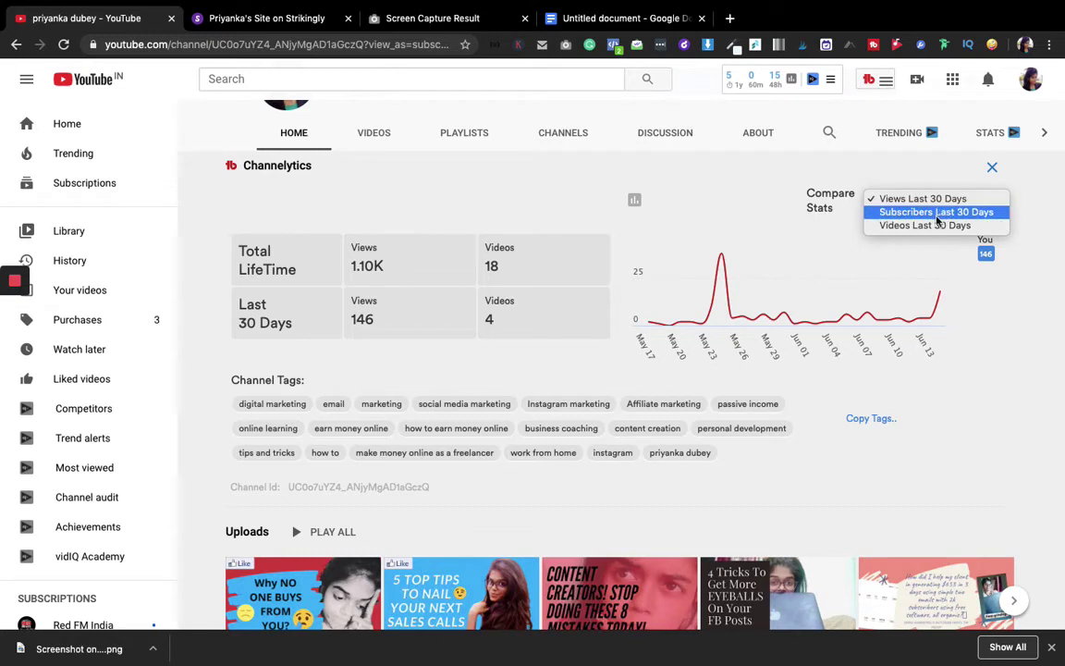
{"action": "left_click", "coordinate": [1054, 278]}
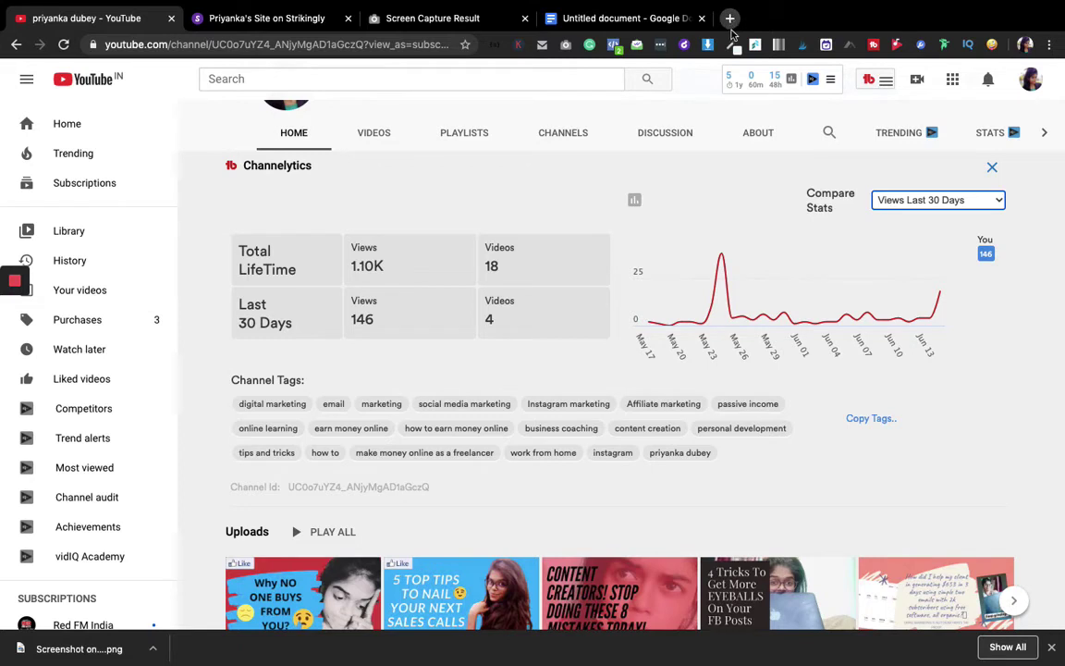
- Open the first recommended video from the YouTube home page and examine its Videolytics statistics and tags
{"action": "left_click", "coordinate": [81, 82]}
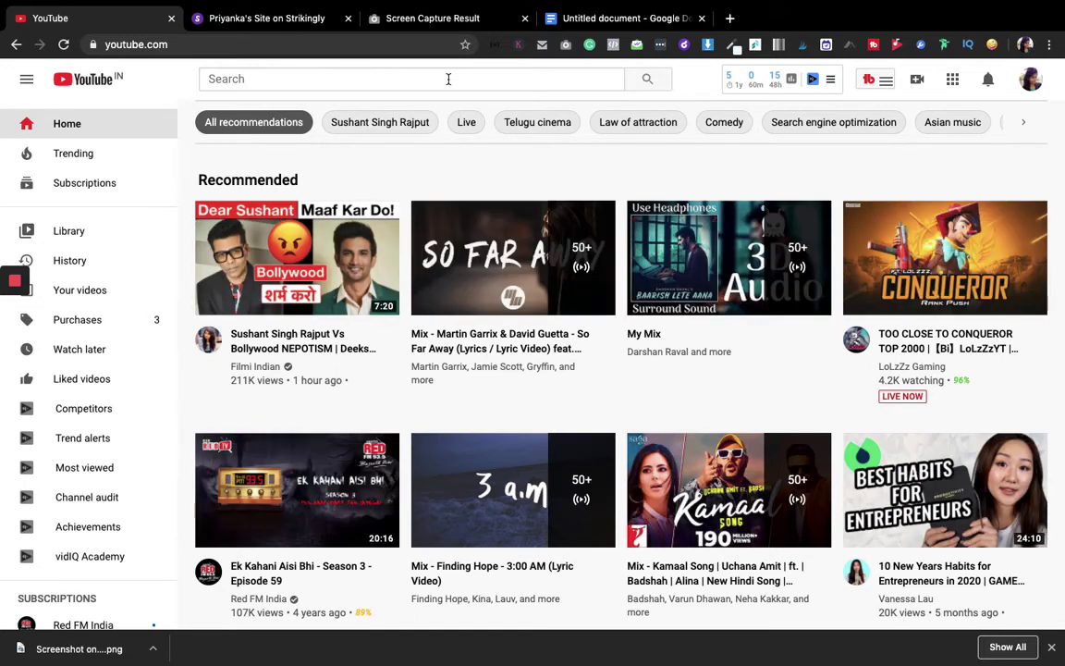
{"action": "left_click", "coordinate": [291, 248]}
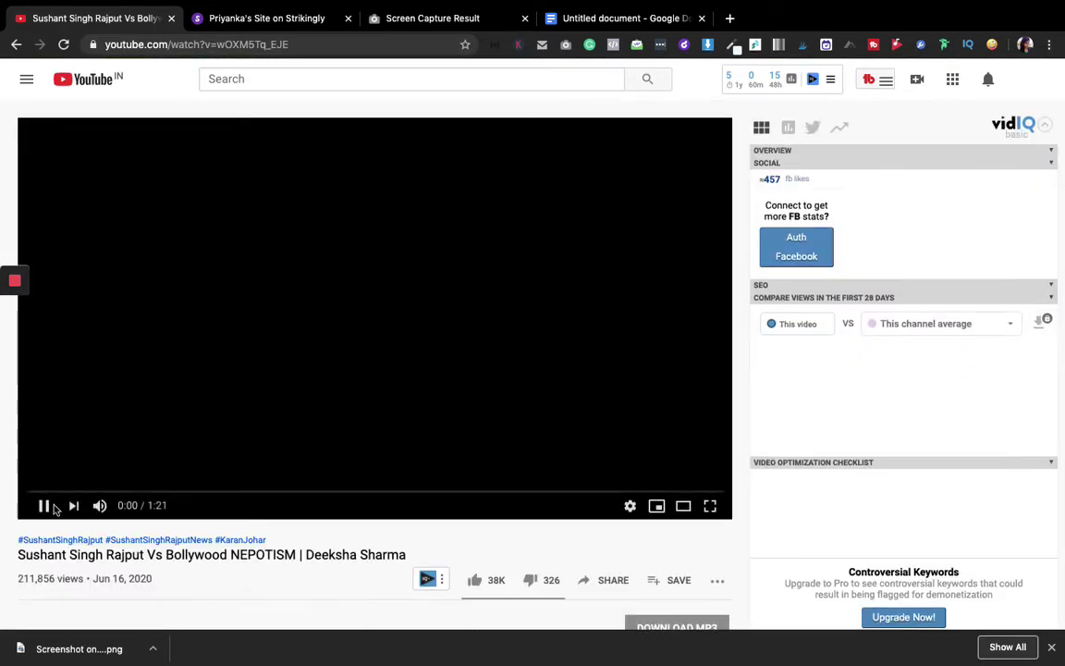
{"action": "left_click", "coordinate": [42, 507]}
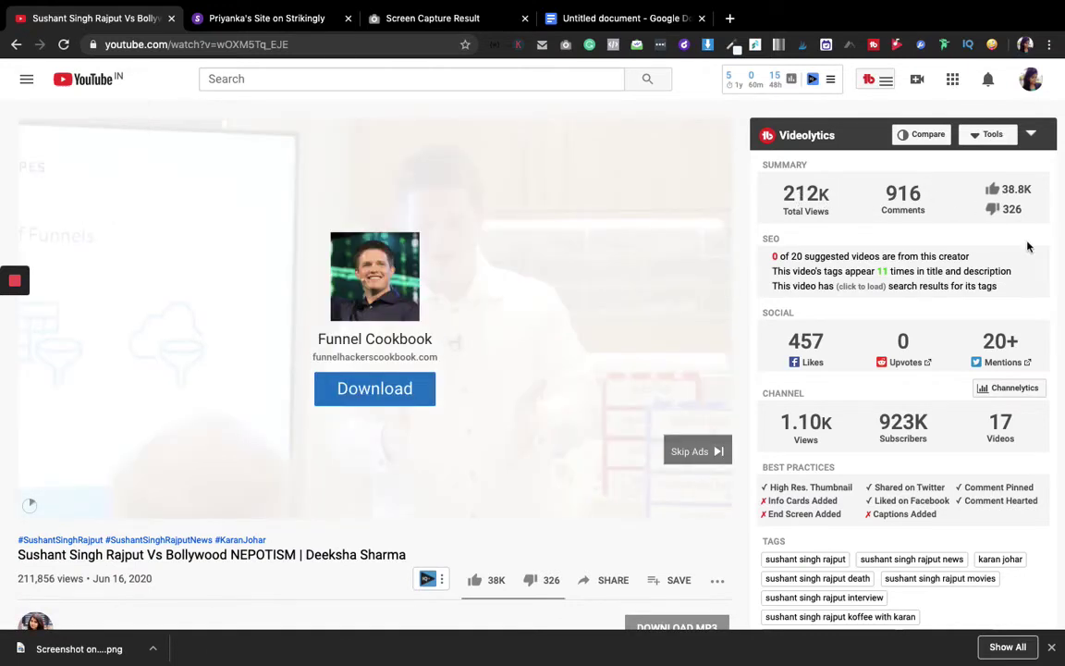
{"action": "scroll", "coordinate": [1059, 267], "scroll_direction": "down", "scroll_amount": 5}
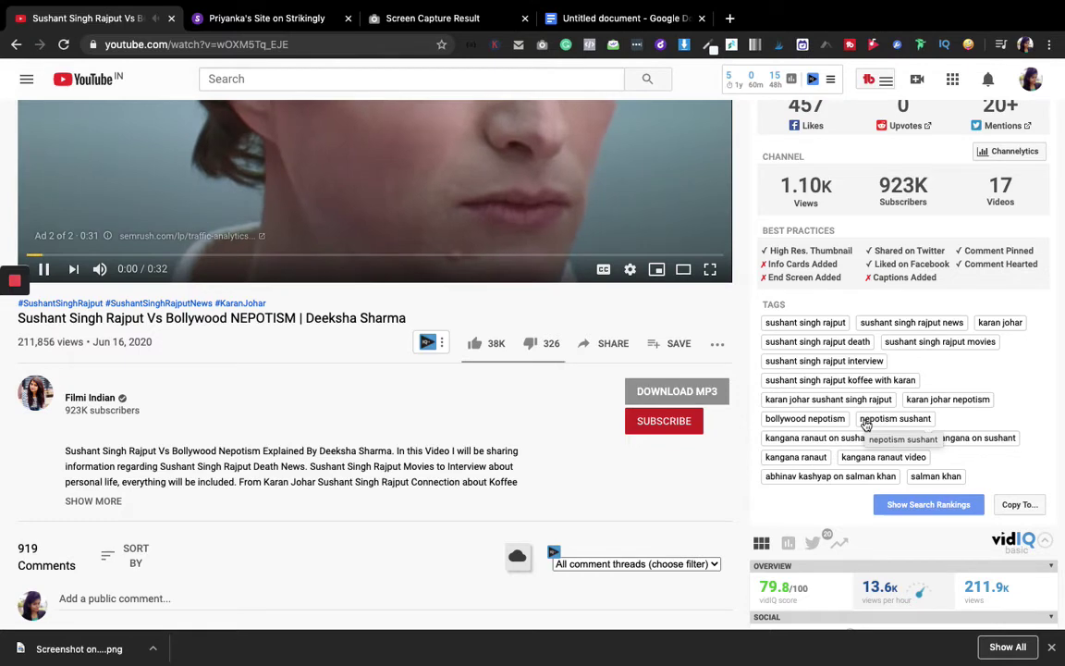
- Return to the YouTube home page and open the signed-in account's own channel page
{"action": "left_click", "coordinate": [15, 45]}
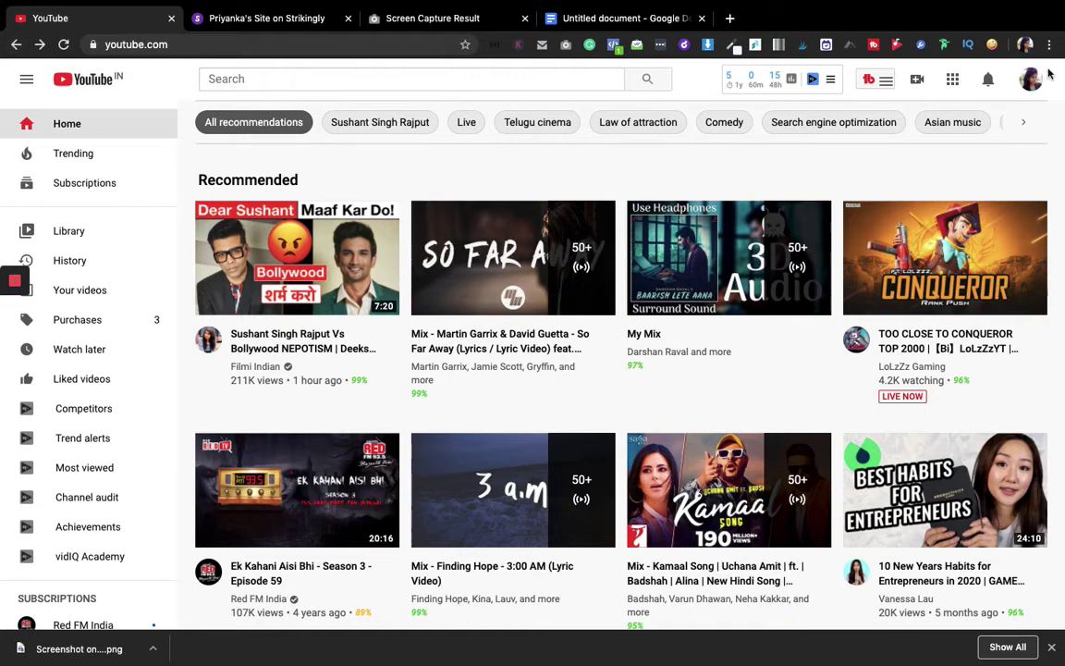
{"action": "left_click", "coordinate": [1032, 91]}
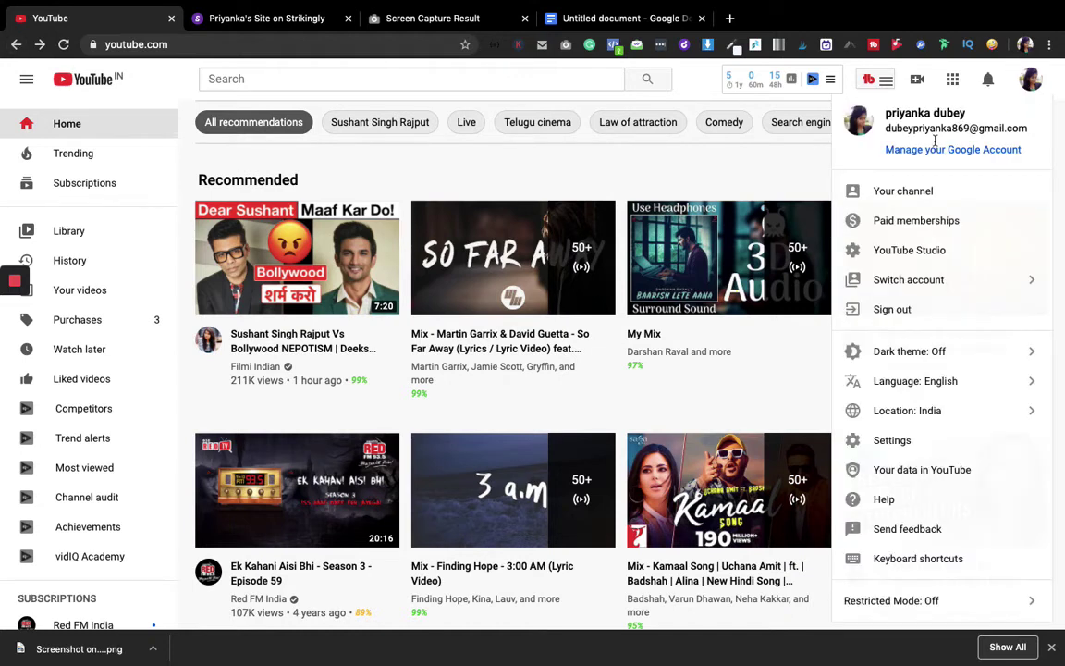
{"action": "left_click", "coordinate": [881, 191]}
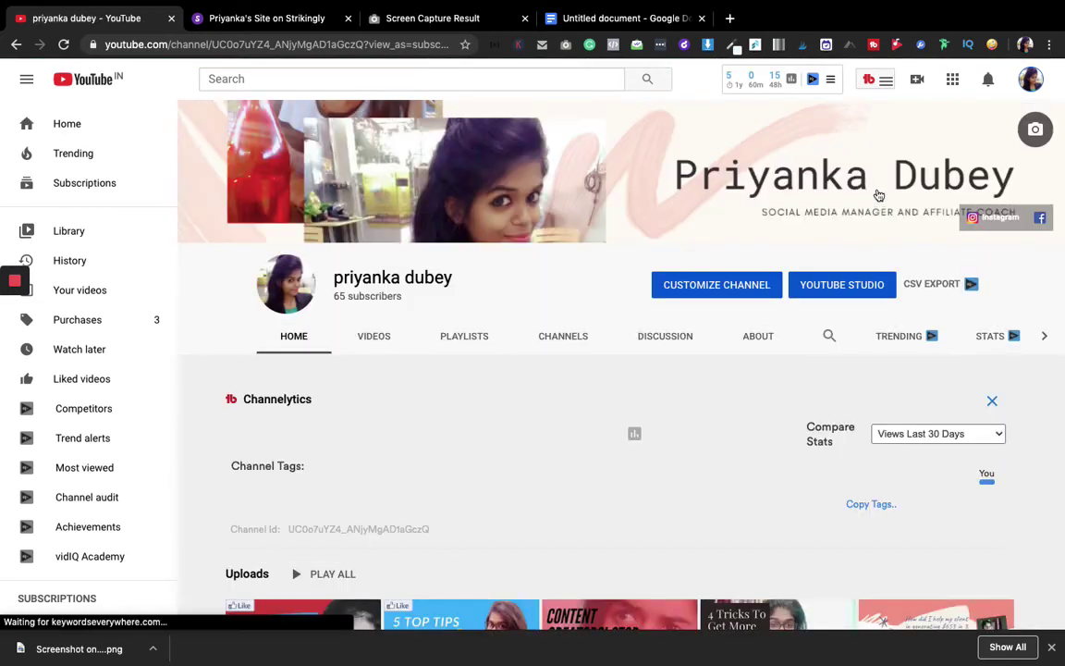
{"action": "left_click", "coordinate": [919, 46]}
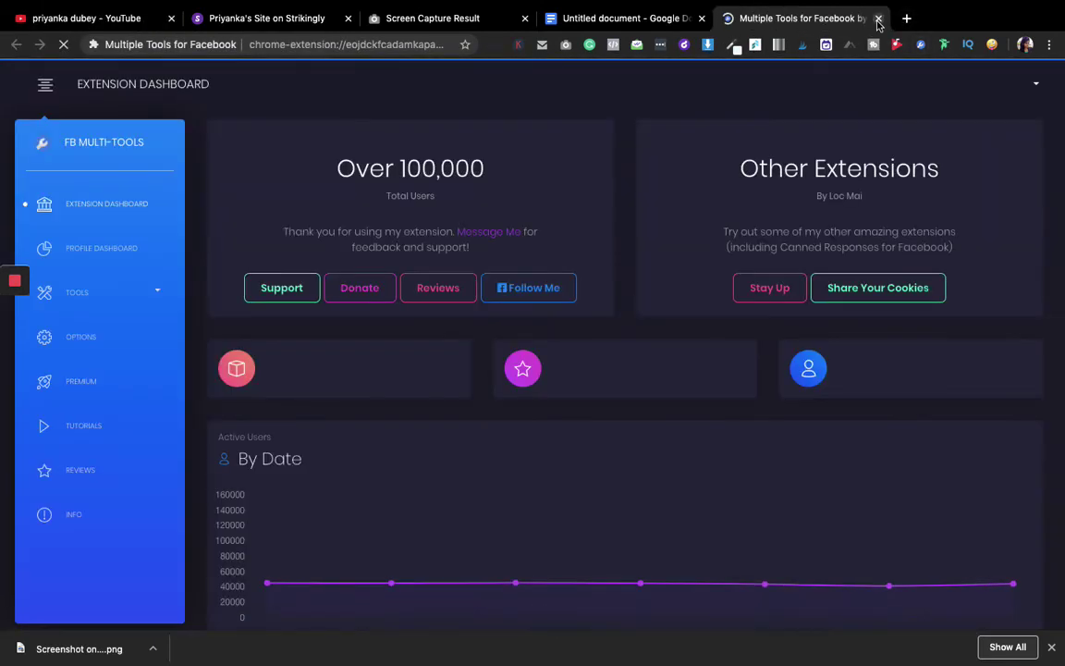
{"action": "left_click", "coordinate": [878, 18]}
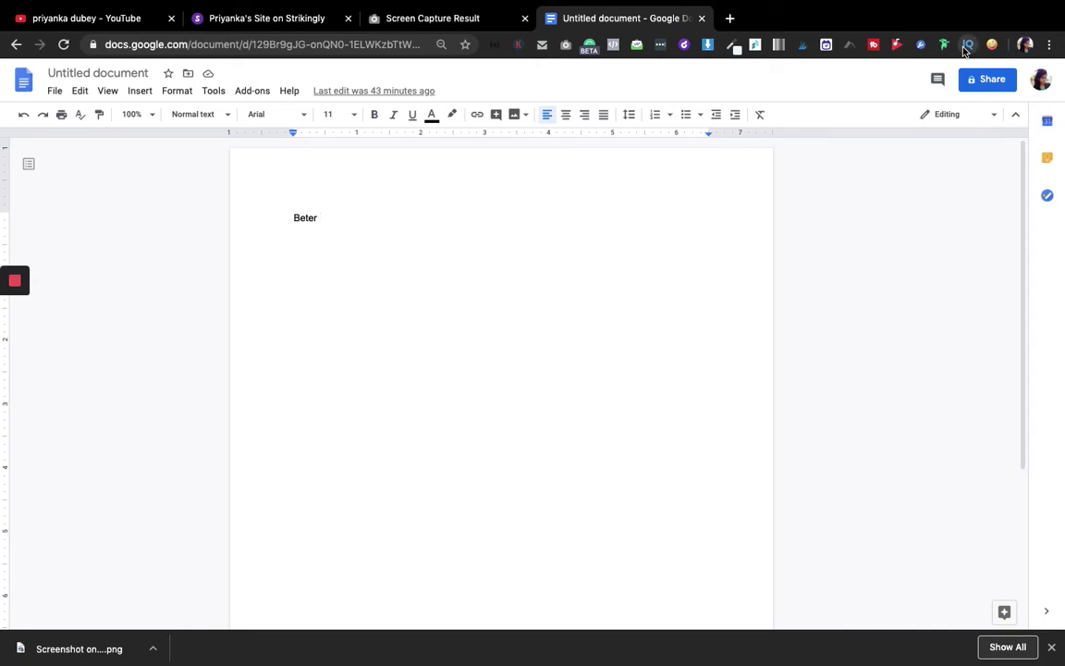
- Look over the vidIQ shortcuts list and close the Screen Capture Result page
{"action": "left_click", "coordinate": [968, 46]}
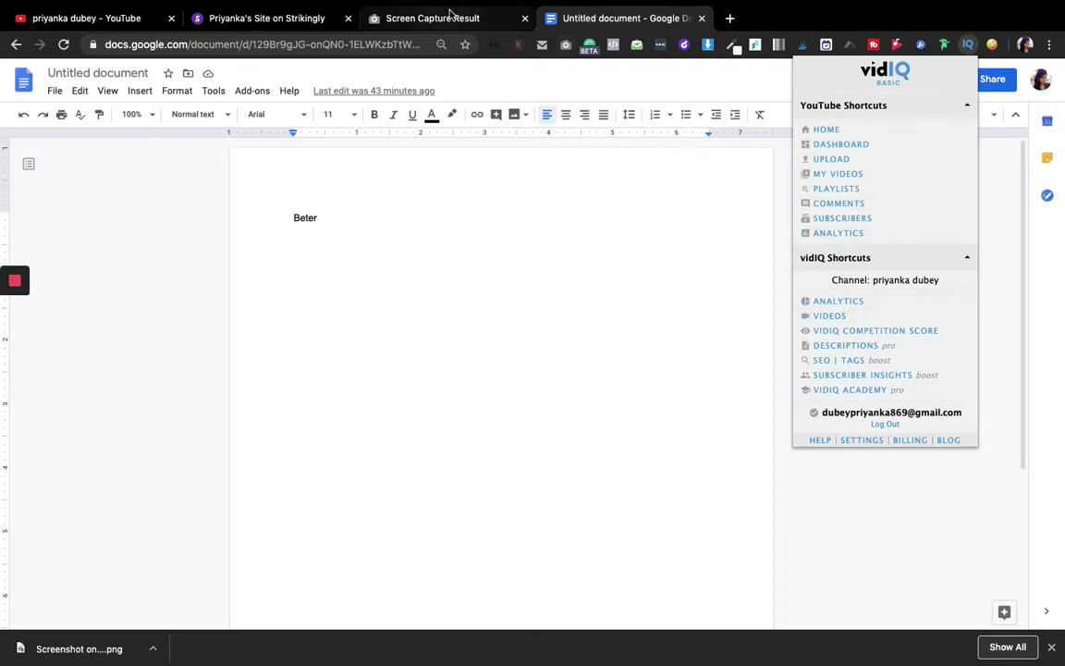
{"action": "left_click", "coordinate": [524, 19]}
{"action": "left_click", "coordinate": [523, 19]}
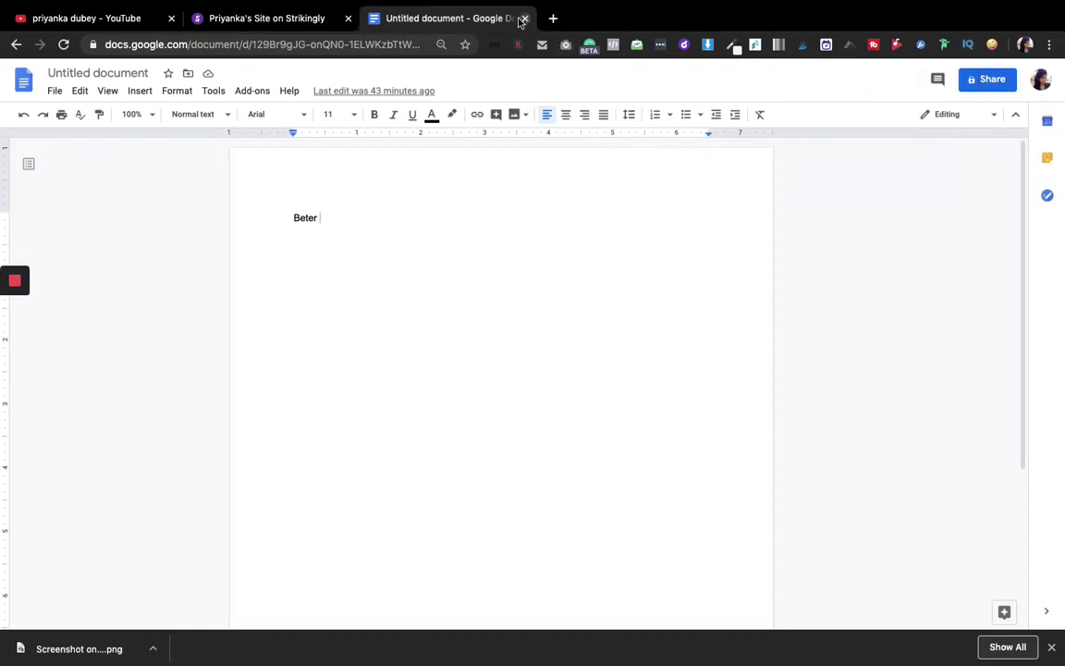
- Review the vidIQ Stats graphs on the YouTube channel page, followed by its vidIQ Trending section
{"action": "left_click", "coordinate": [87, 19]}
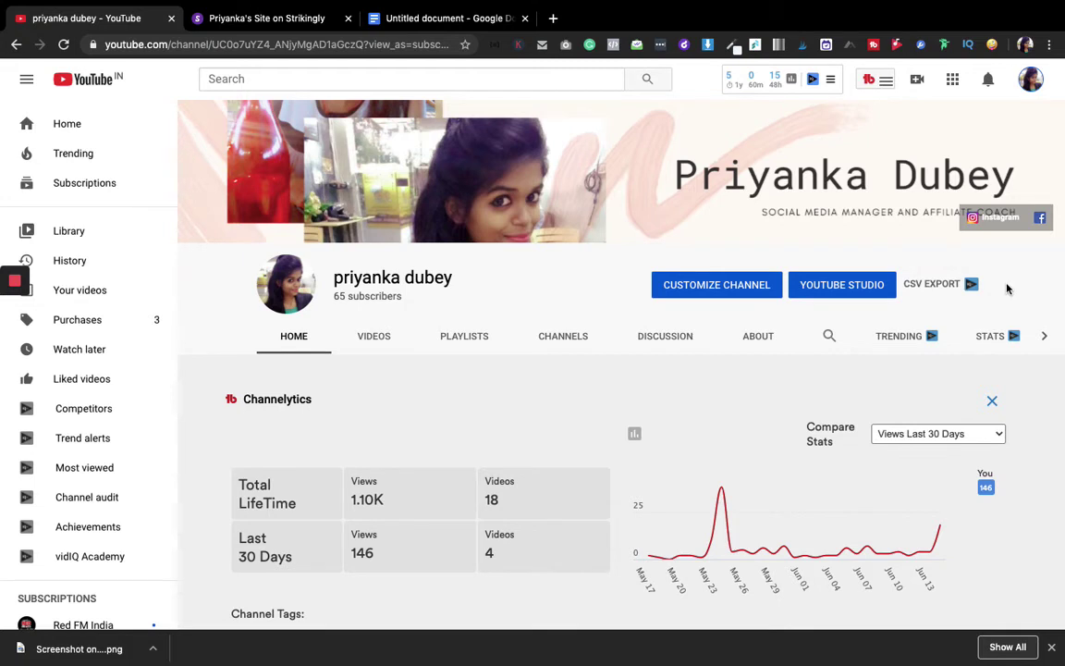
{"action": "scroll", "coordinate": [1007, 290], "scroll_direction": "down", "scroll_amount": 3}
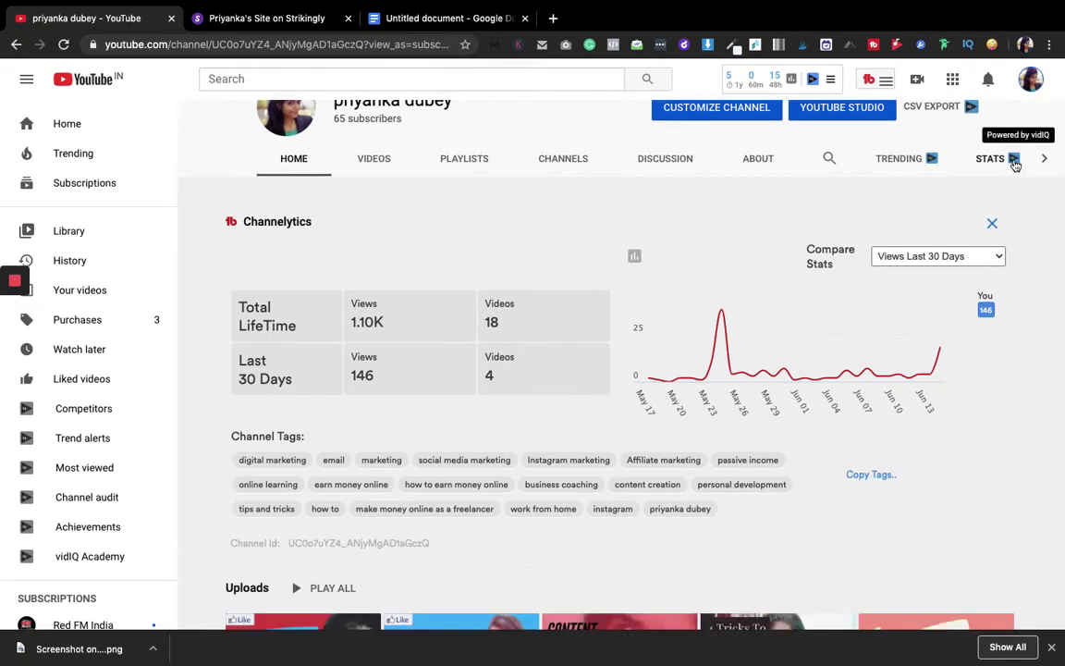
{"action": "left_click", "coordinate": [1014, 163]}
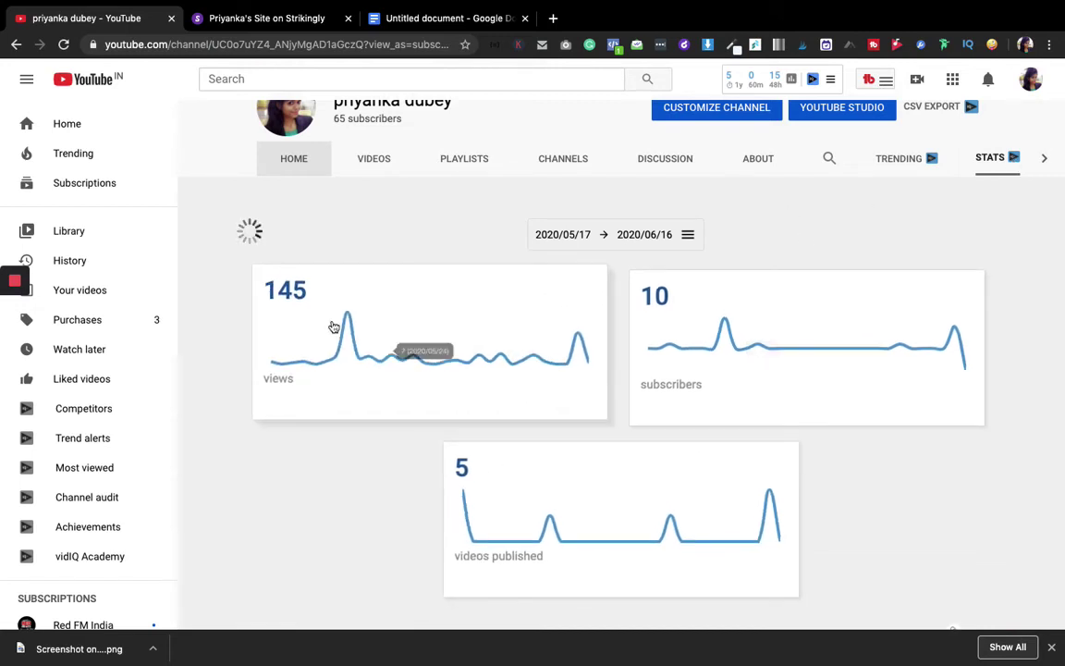
{"action": "left_click", "coordinate": [928, 159]}
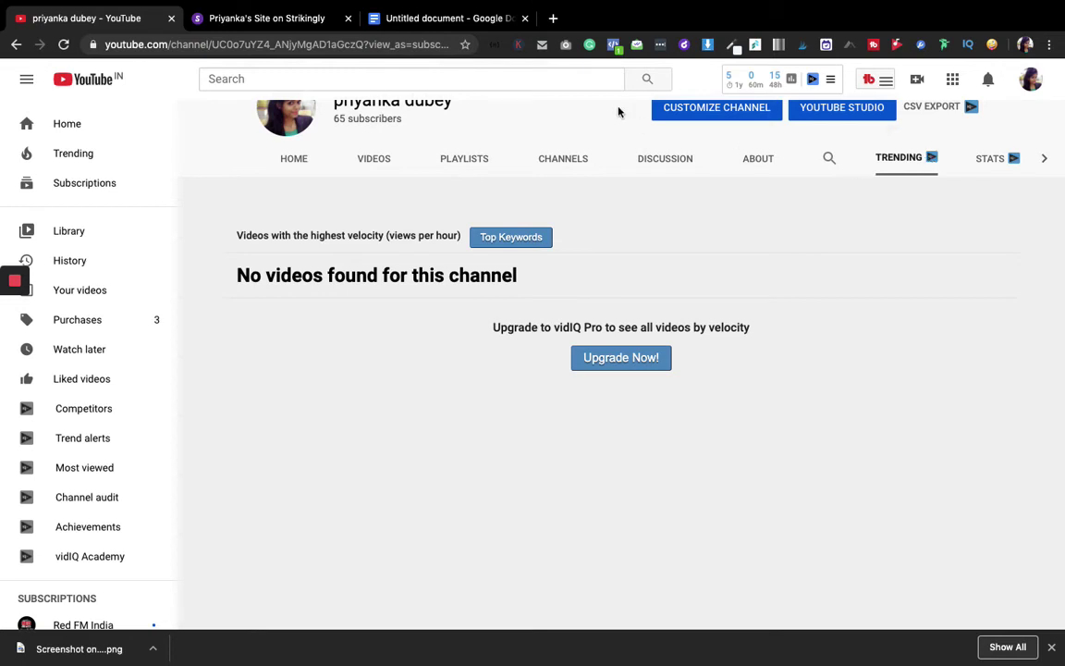
{"action": "left_click", "coordinate": [553, 18]}
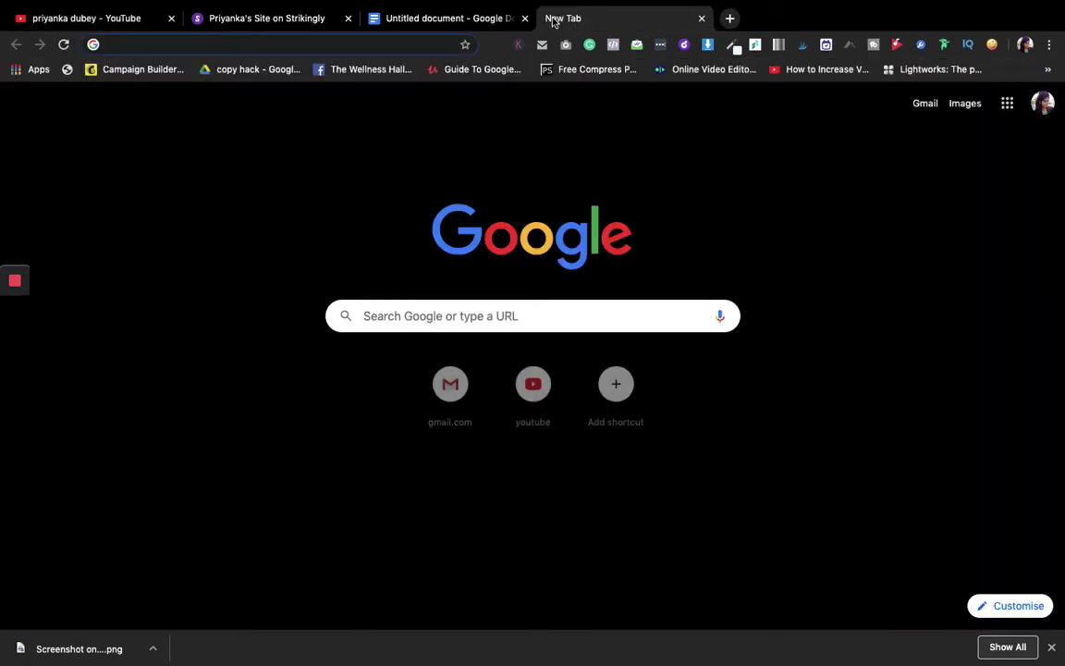
{"action": "left_click", "coordinate": [115, 19]}
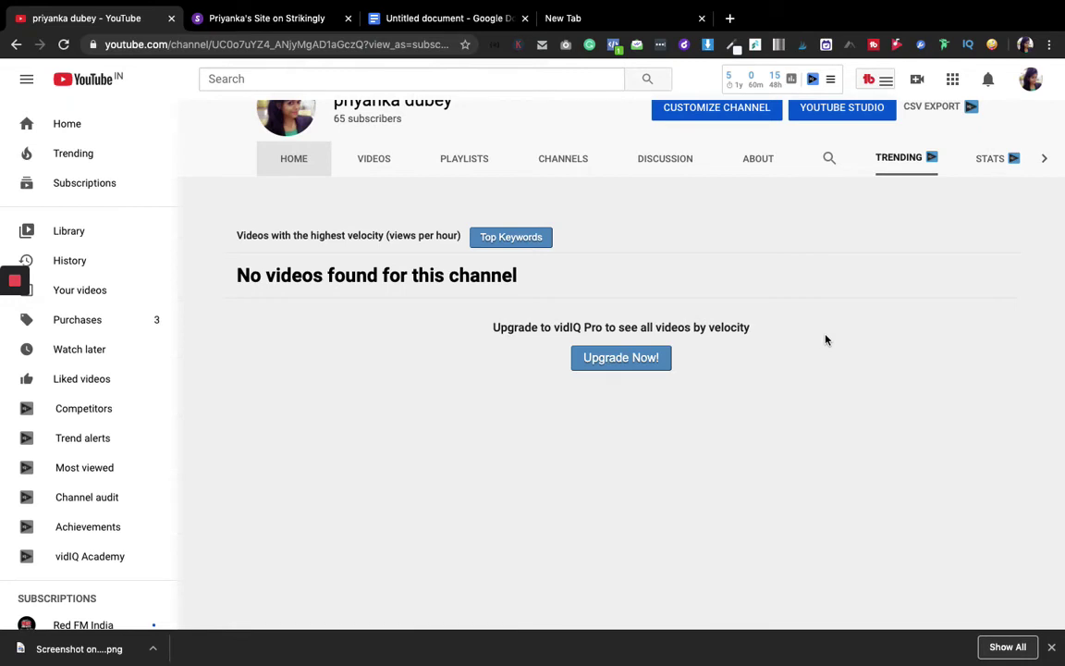
{"action": "mouse_move", "coordinate": [15, 315]}
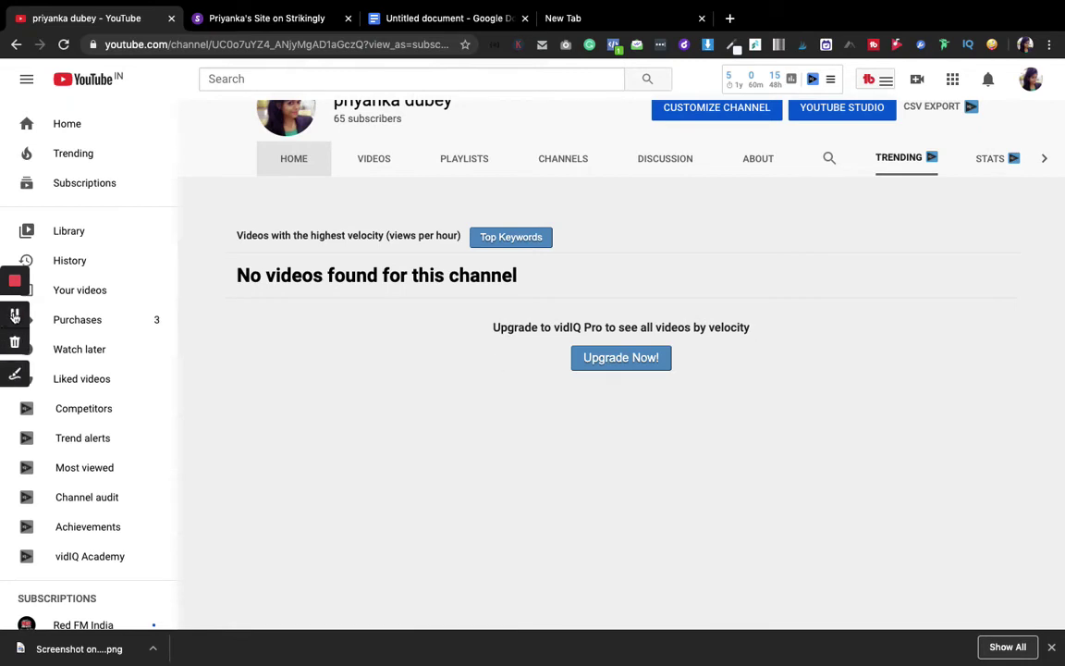
{"action": "left_click", "coordinate": [15, 316]}
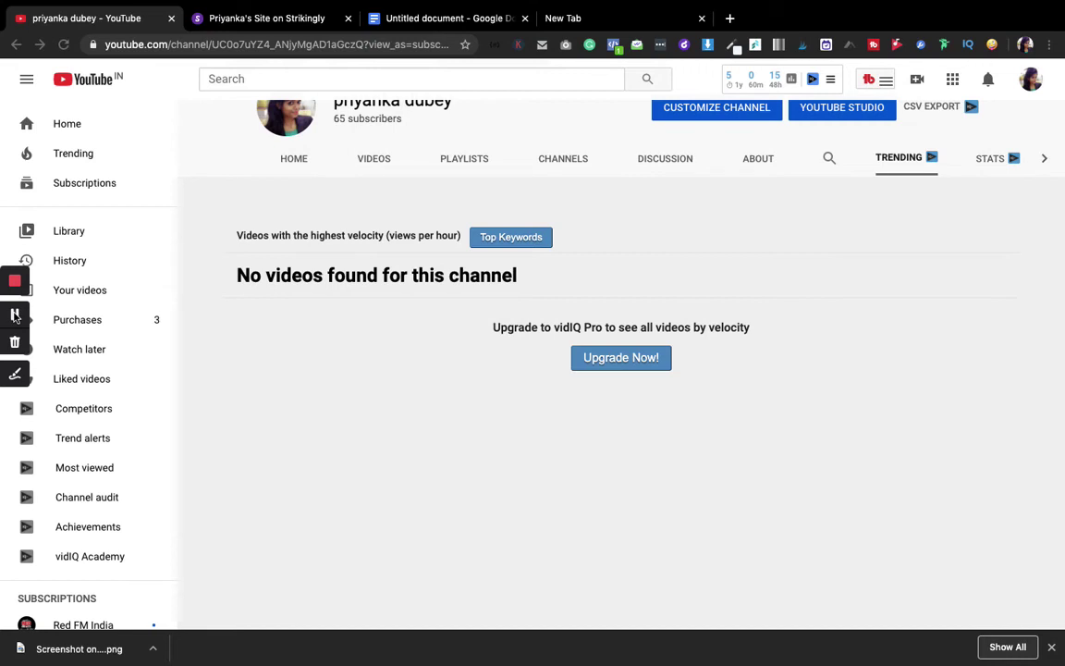
- Switch to the untitled Google Docs document and replace the word "Beter" with "nnjghygty"
{"action": "left_click", "coordinate": [992, 46]}
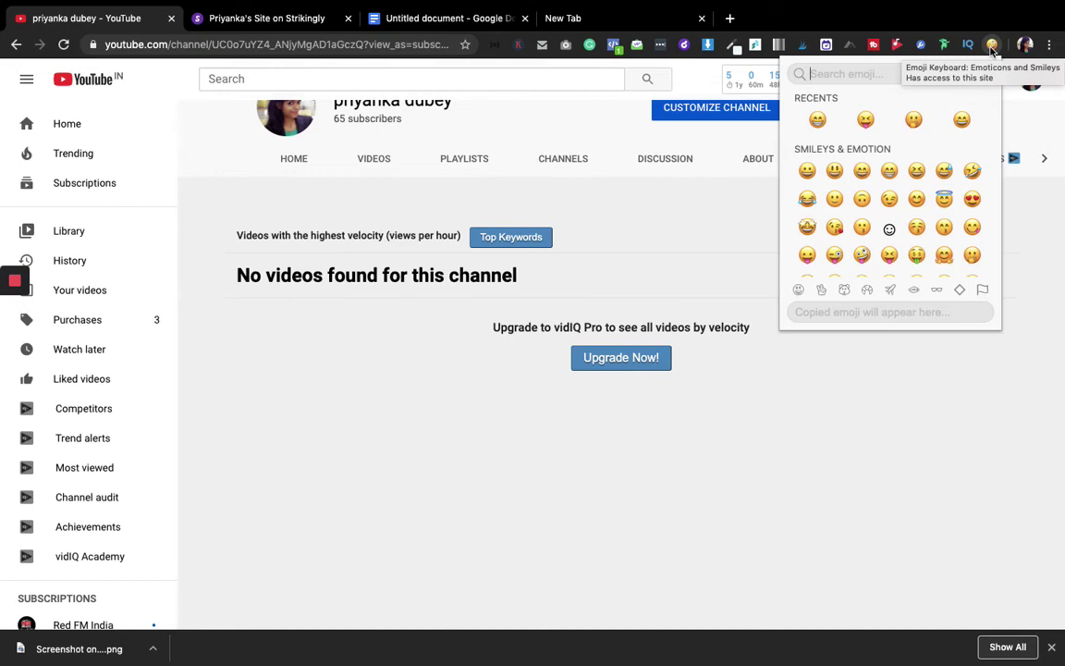
{"action": "left_click", "coordinate": [428, 28]}
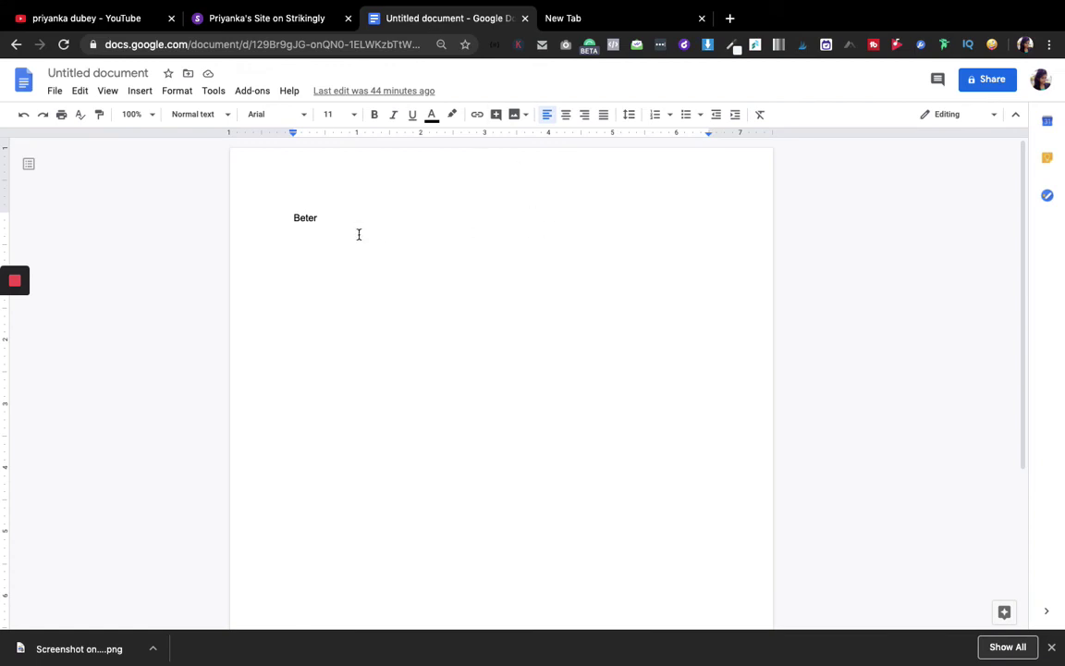
{"action": "key", "text": "BackSpace"}
{"action": "key", "text": "BackSpace"}
{"action": "key", "text": "BackSpace"}
{"action": "key", "text": "BackSpace"}
{"action": "key", "text": "BackSpace"}
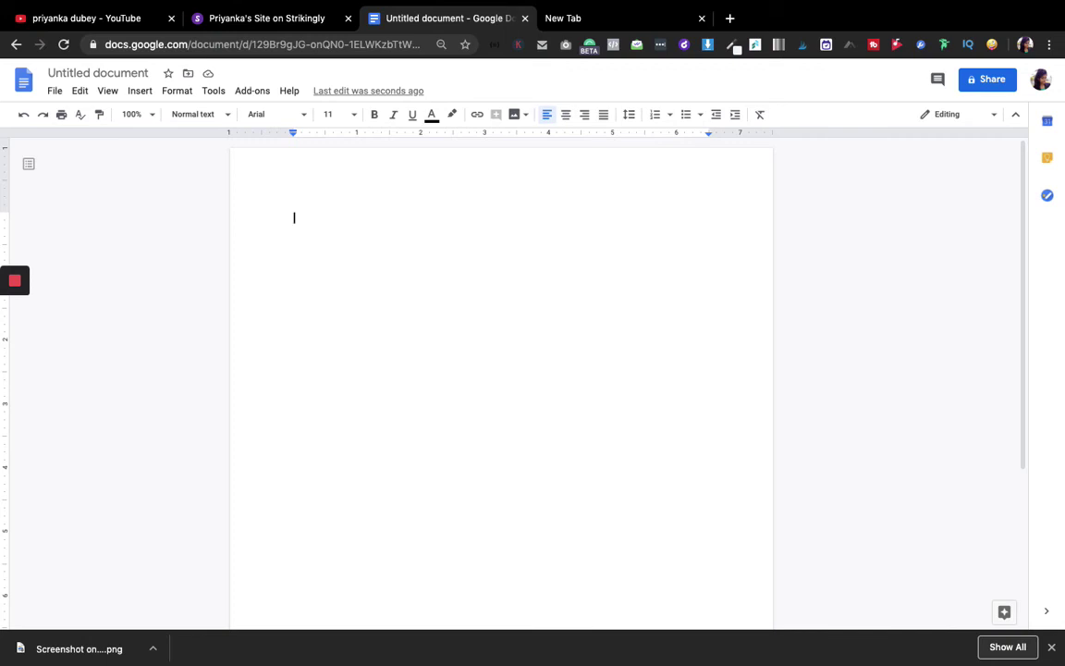
{"action": "type", "text": "nnjghygty"}
- Copy the emojis 😇🙃😉 from the Emoji Keyboard extension and insert them after "nnjghygty" in the document
{"action": "left_click", "coordinate": [992, 46]}
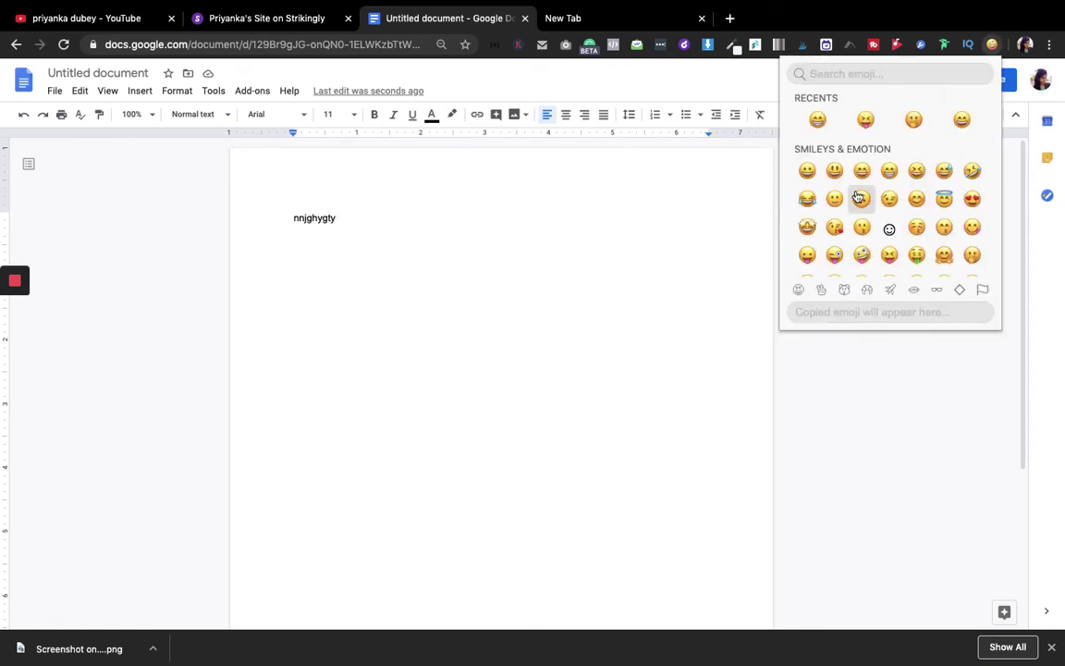
{"action": "left_click", "coordinate": [944, 198]}
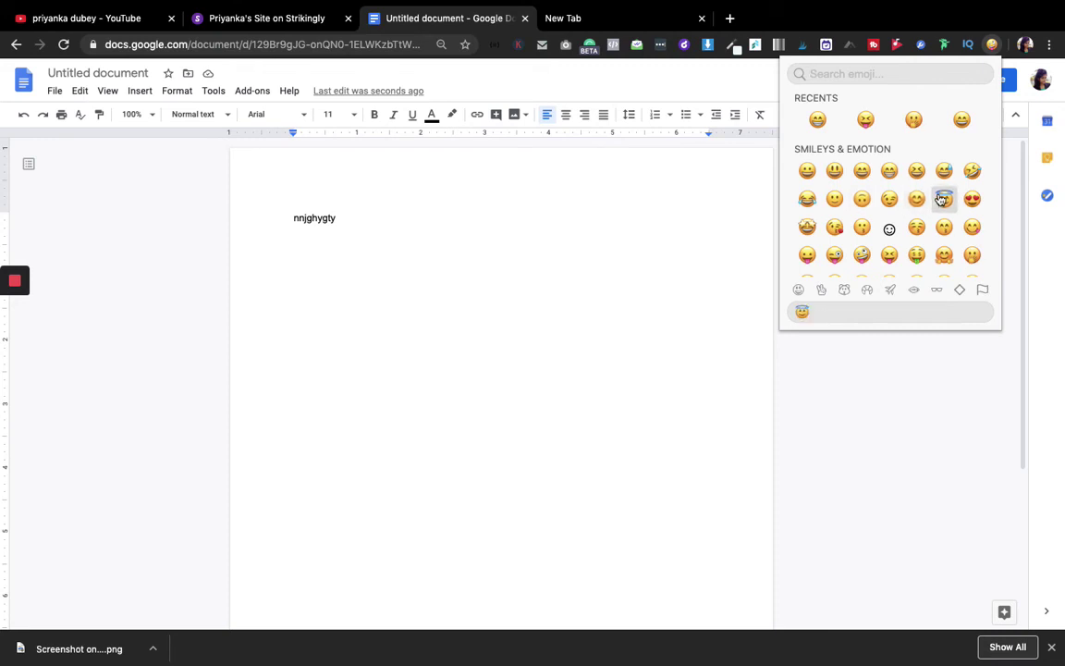
{"action": "left_click", "coordinate": [863, 201]}
{"action": "left_click", "coordinate": [889, 200]}
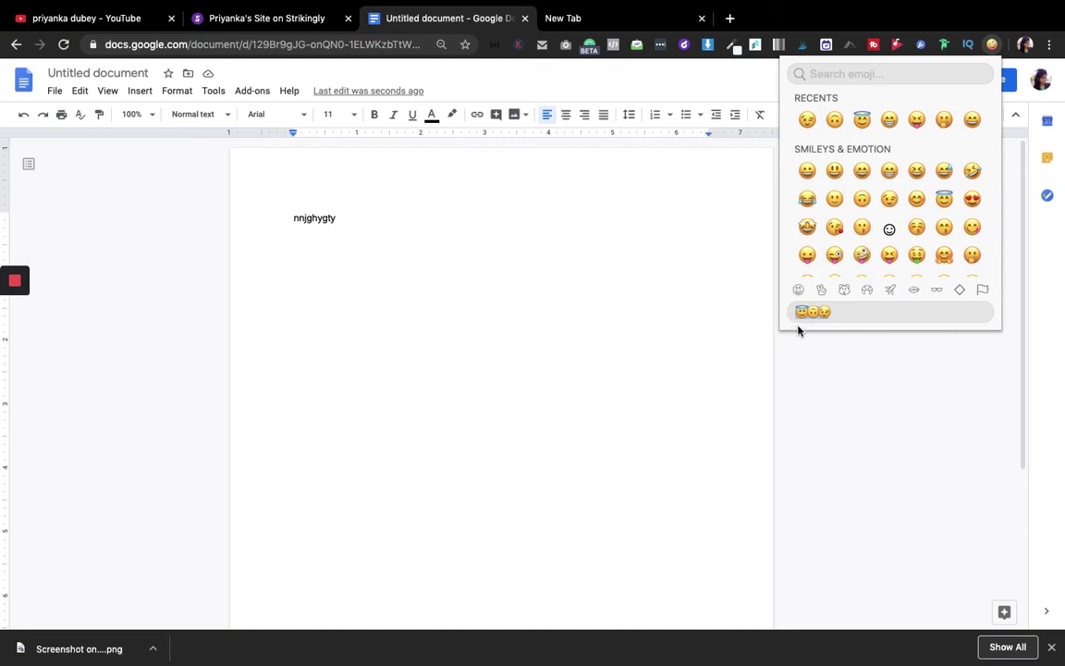
{"action": "left_click", "coordinate": [445, 217]}
{"action": "type", "text": "😇🙃😉"}
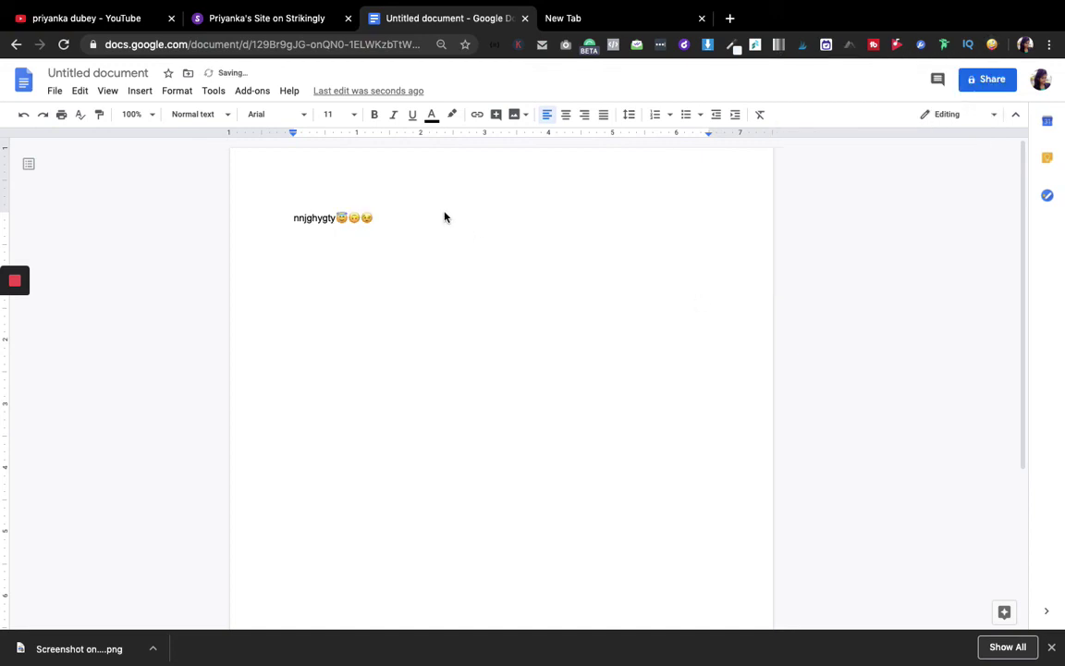
{"action": "mouse_move", "coordinate": [1001, 7]}
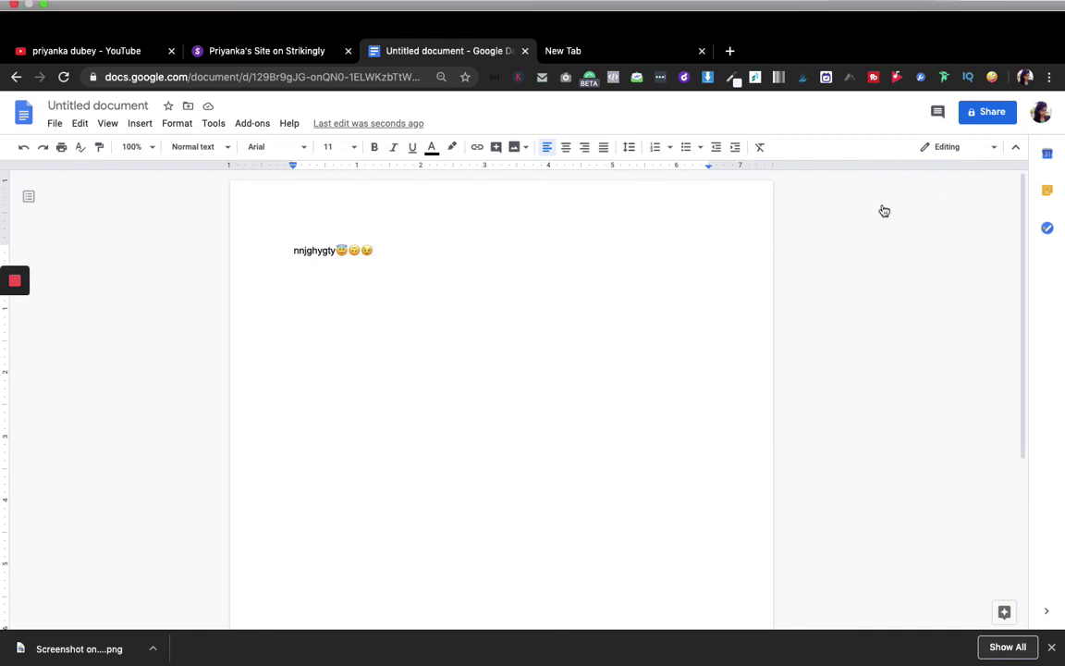
{"action": "left_click", "coordinate": [992, 45]}
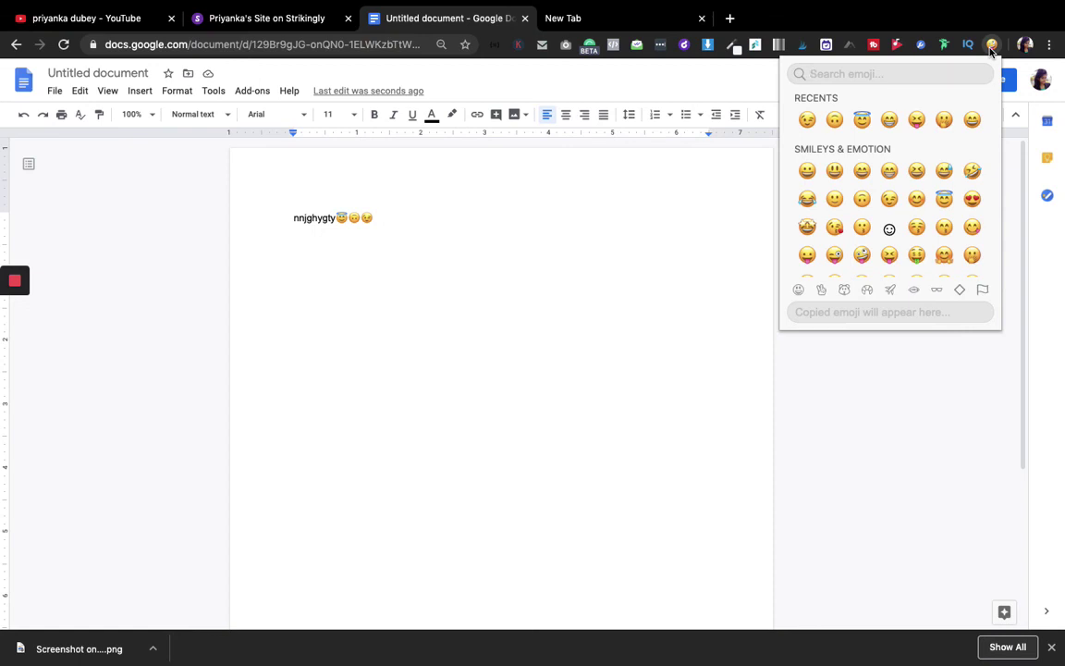
{"action": "left_click", "coordinate": [426, 217]}
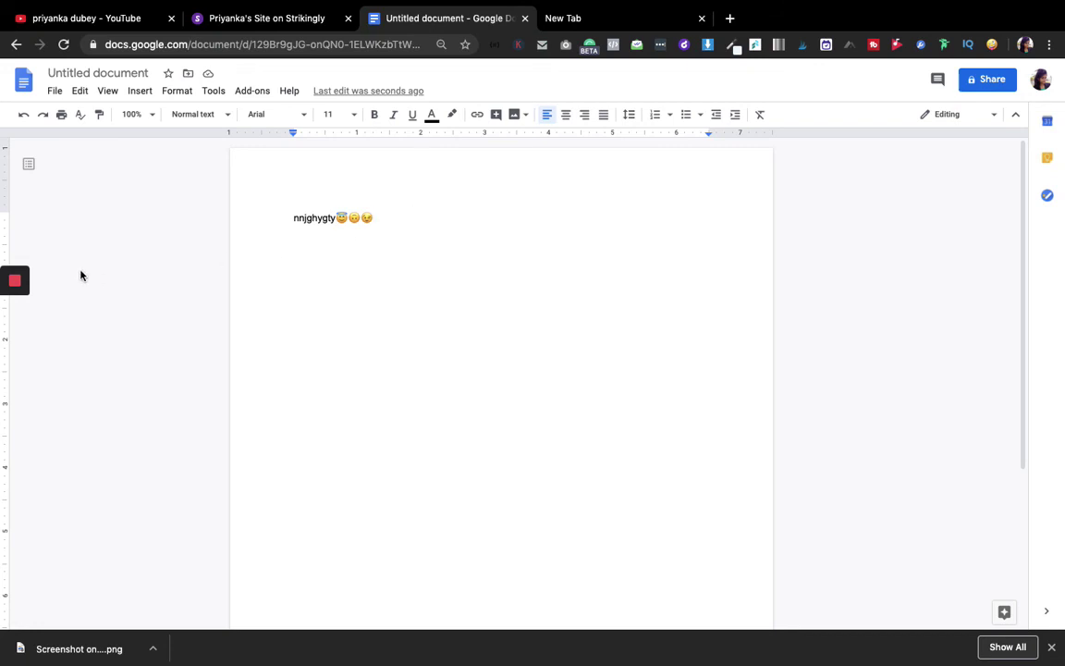
{"action": "mouse_move", "coordinate": [16, 283]}
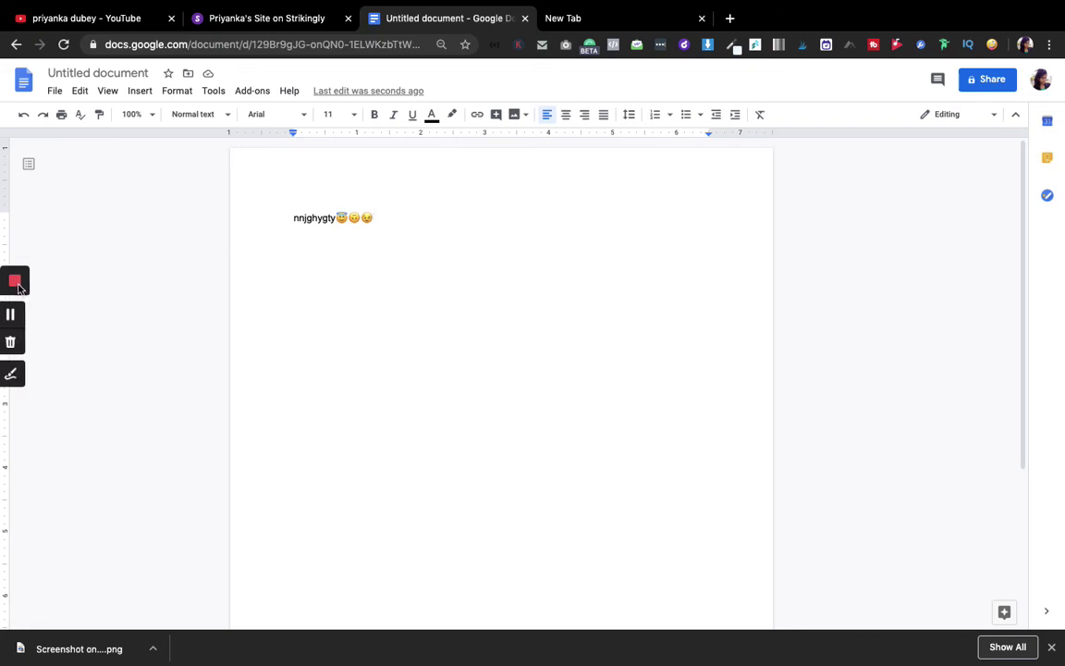